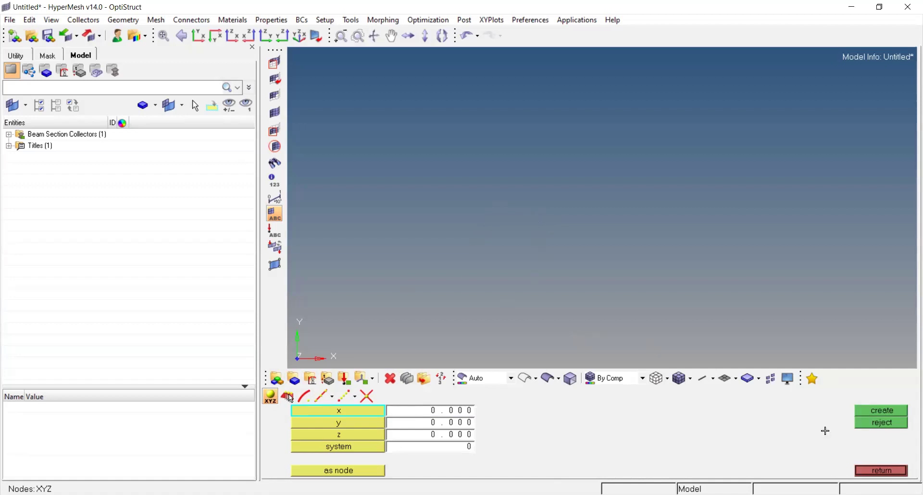
# - Create a node at x = 10, y = 0, z = 0
pyautogui.click(604, 335)
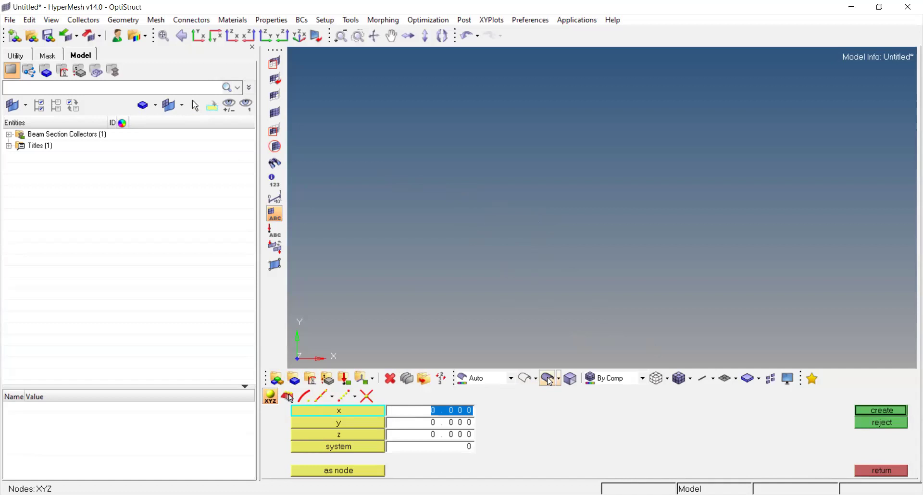
pyautogui.write('10')
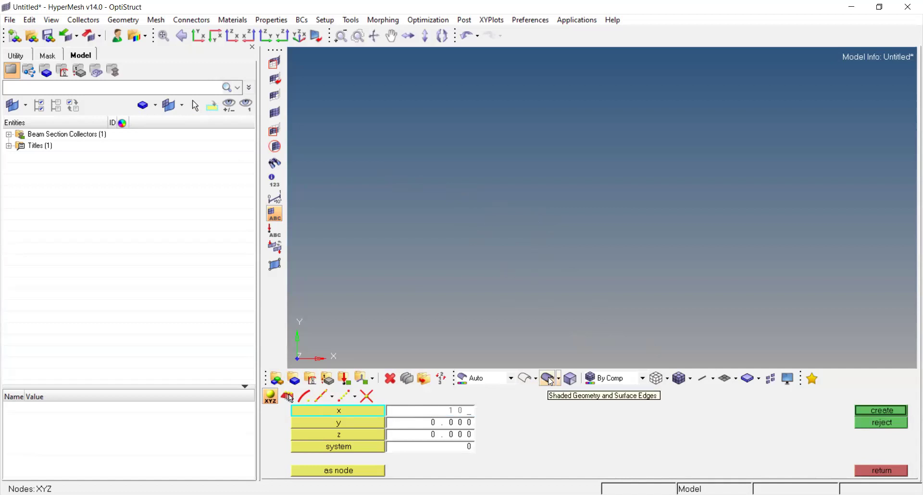
pyautogui.click(888, 411)
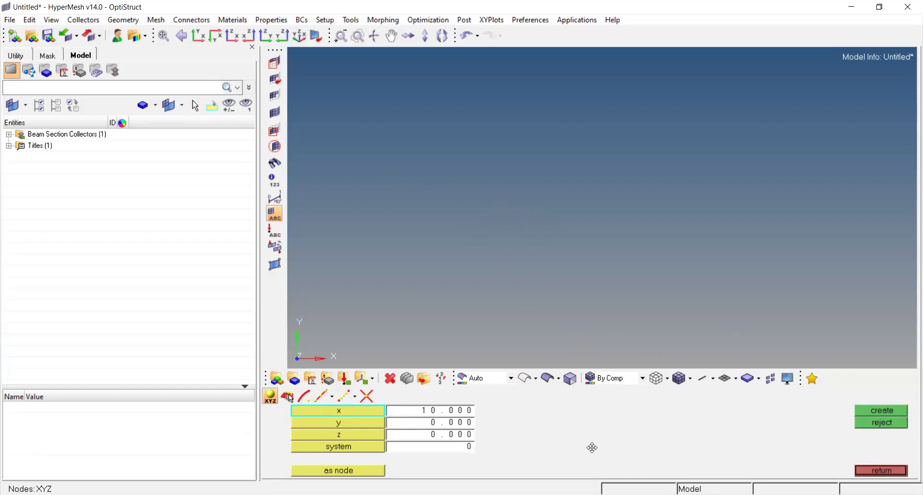
pyautogui.click(882, 471)
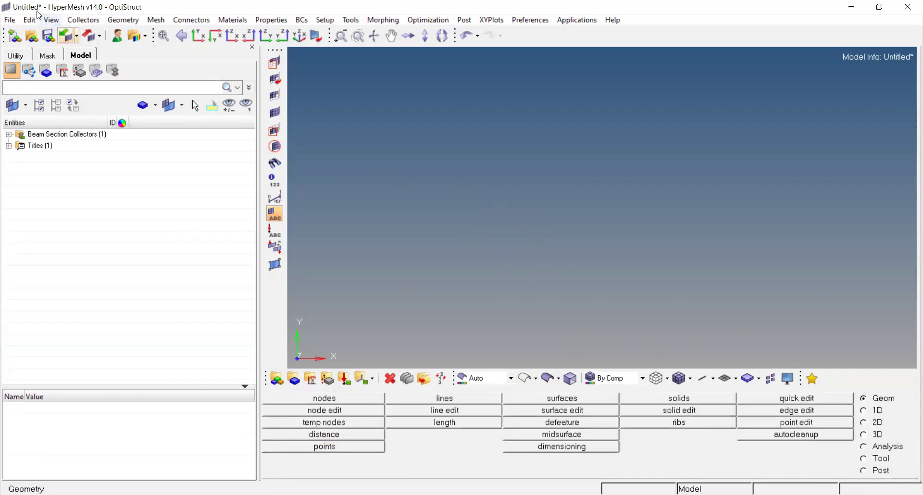
# - Start a new empty model and create a node in it at coordinates 10, 0, 0
pyautogui.click(9, 20)
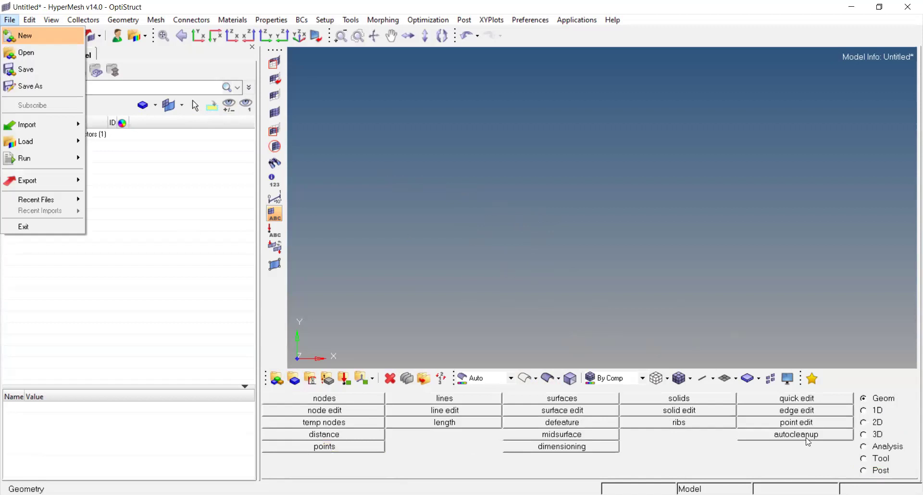
pyautogui.press('Return')
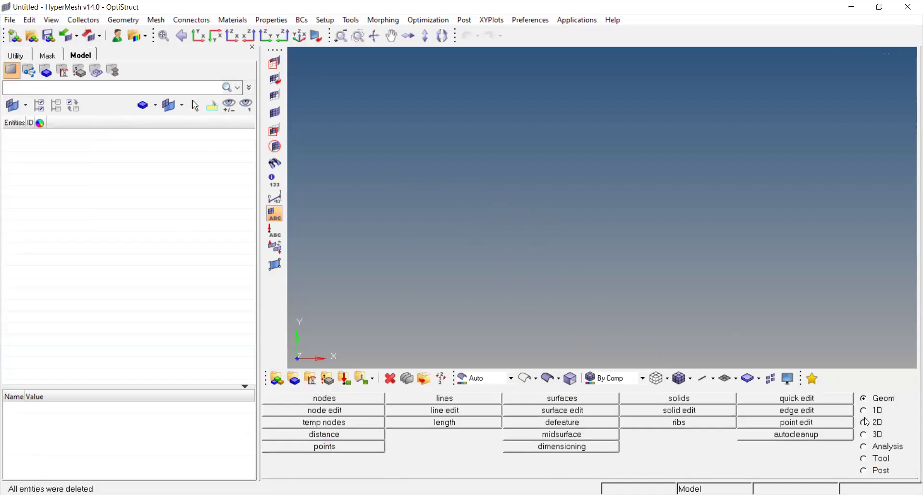
pyautogui.click(327, 399)
pyautogui.click(886, 412)
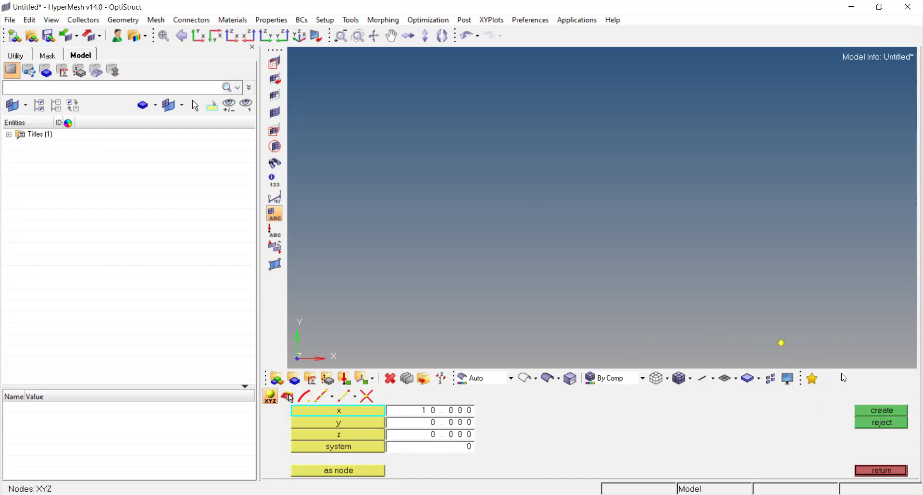
pyautogui.click(881, 471)
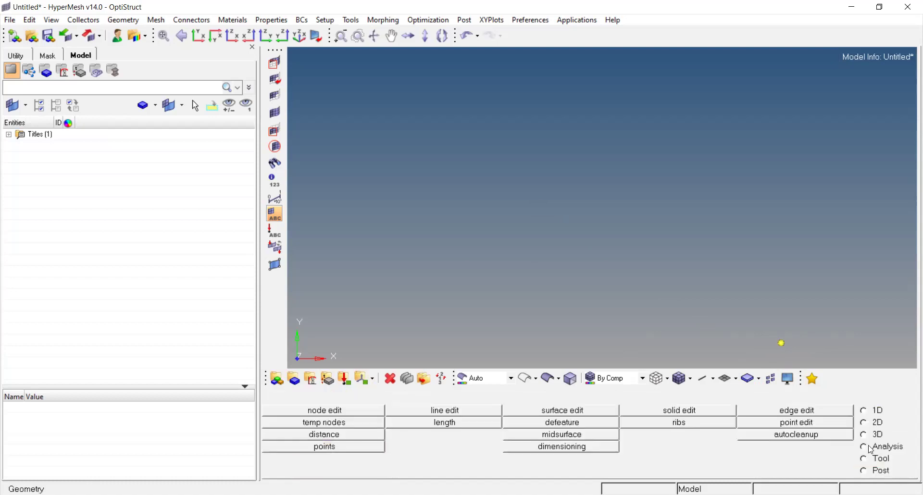
pyautogui.click(864, 412)
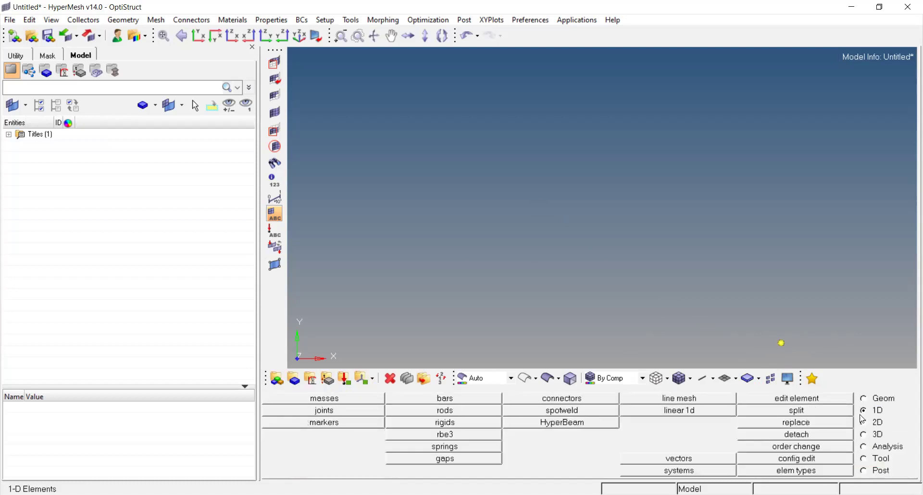
pyautogui.click(592, 428)
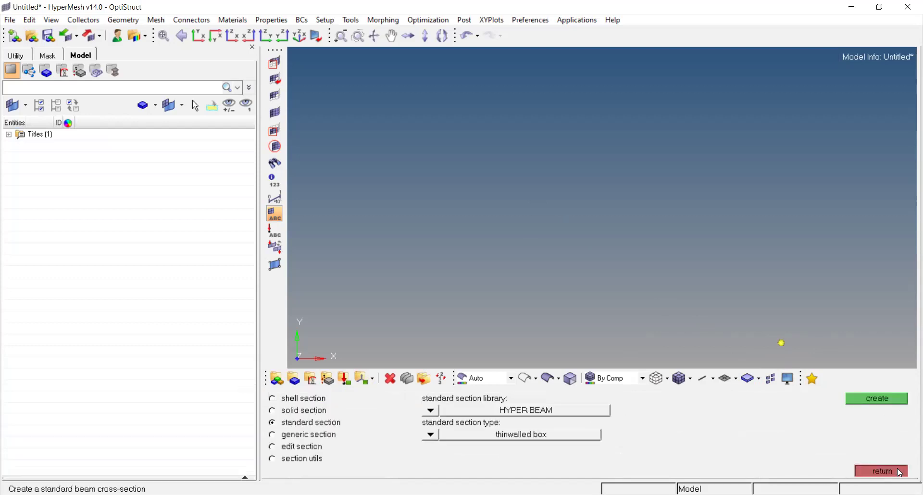
pyautogui.click(900, 472)
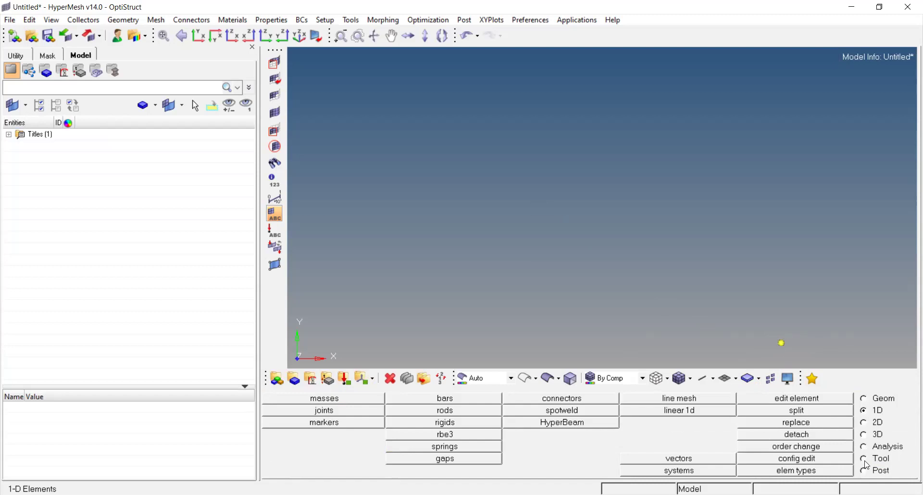
pyautogui.click(864, 402)
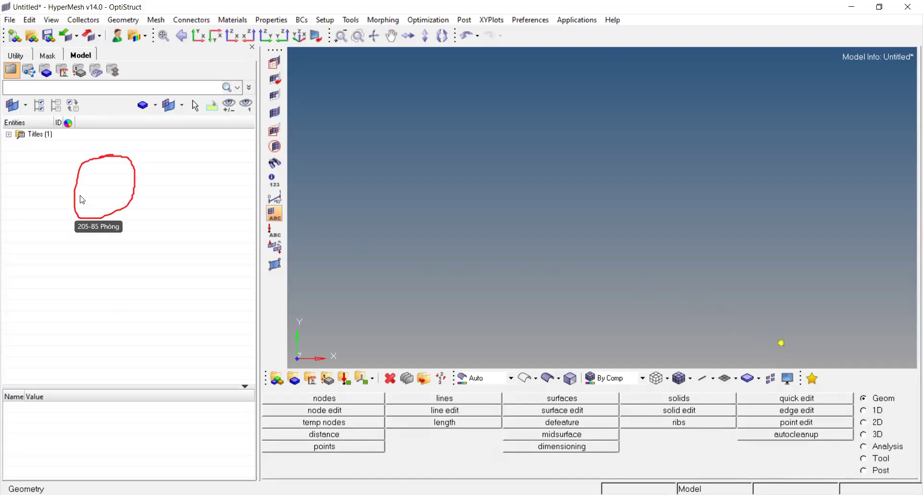
# - Create a component and name it 1d
pyautogui.rightClick(95, 201)
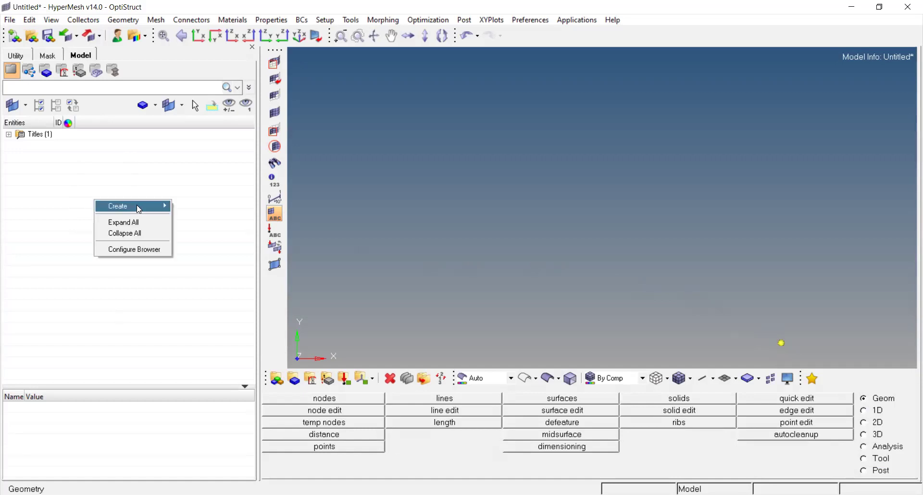
pyautogui.moveTo(139, 209)
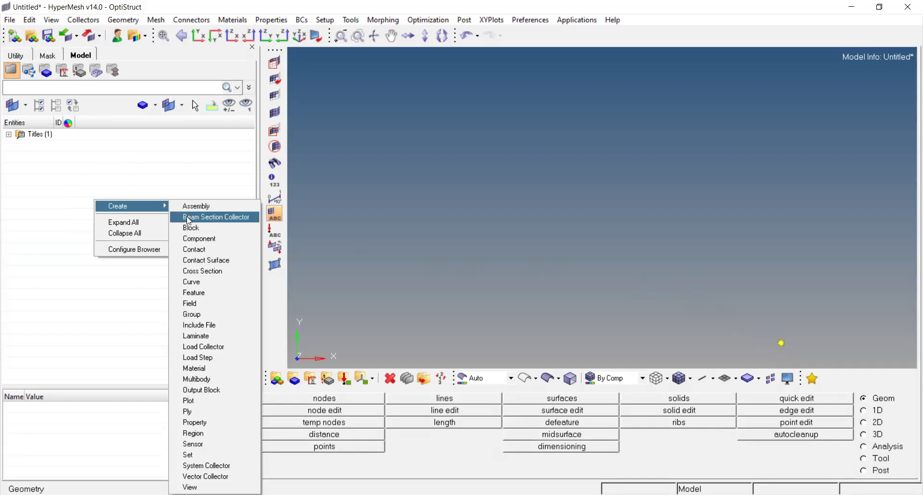
pyautogui.click(192, 239)
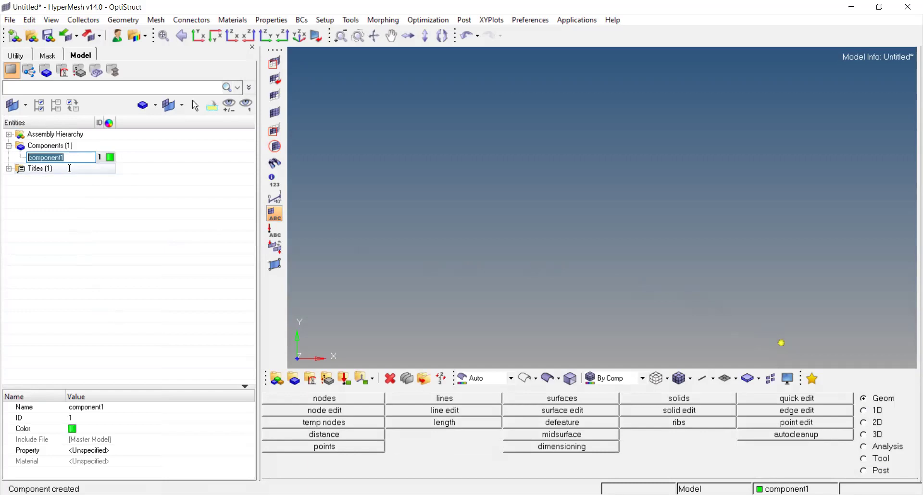
pyautogui.press('BackSpace')
pyautogui.write('1d')
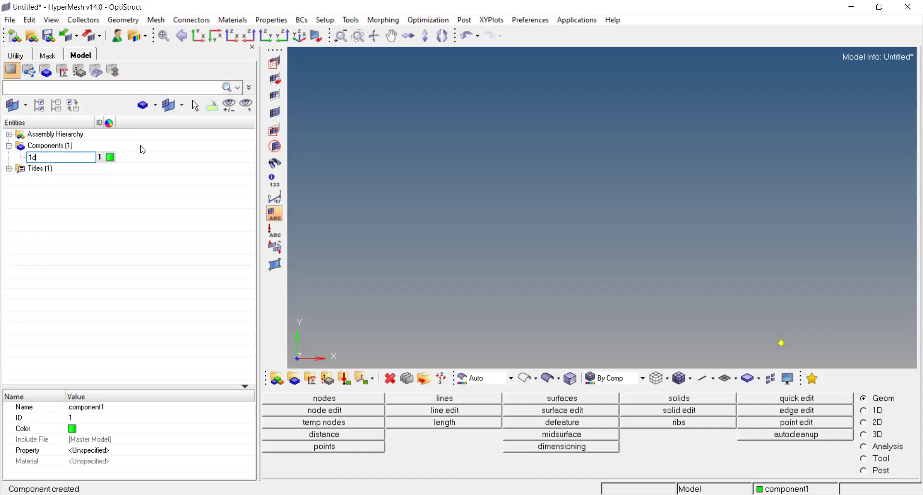
pyautogui.press('Return')
# - Create a material, keeping its default name and the MAT1 card image
pyautogui.rightClick(108, 217)
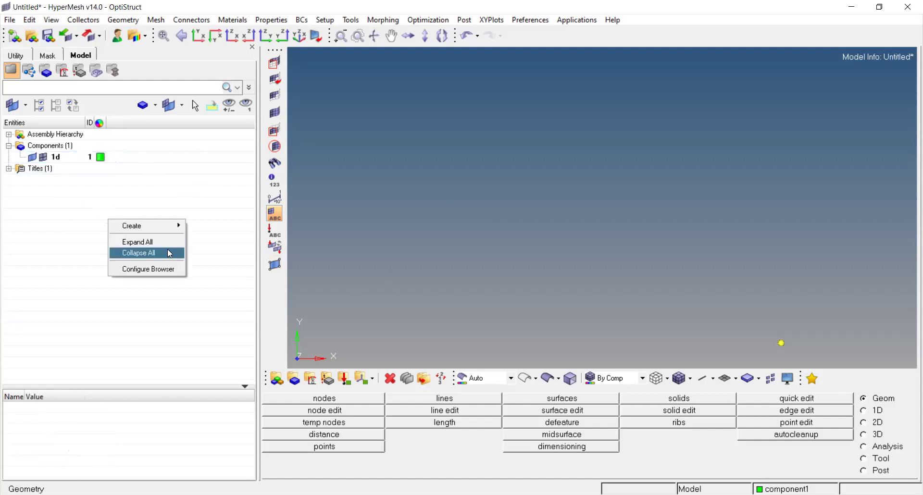
pyautogui.moveTo(177, 227)
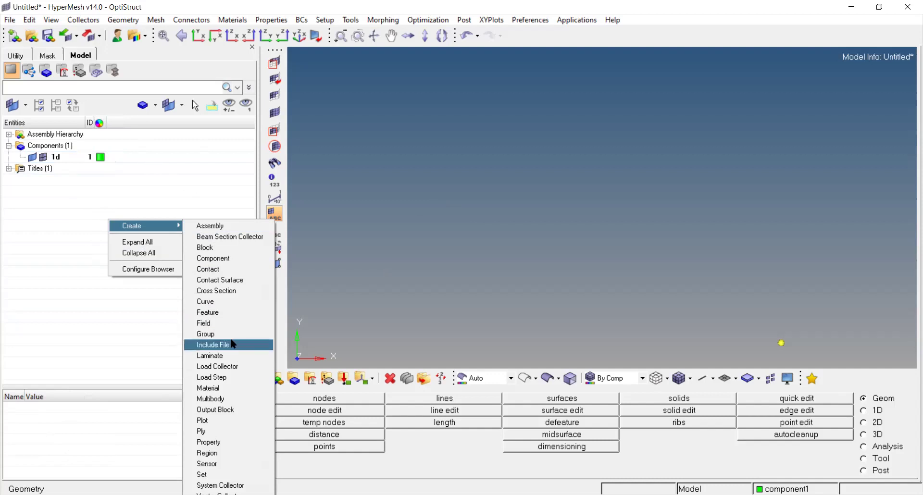
pyautogui.click(230, 388)
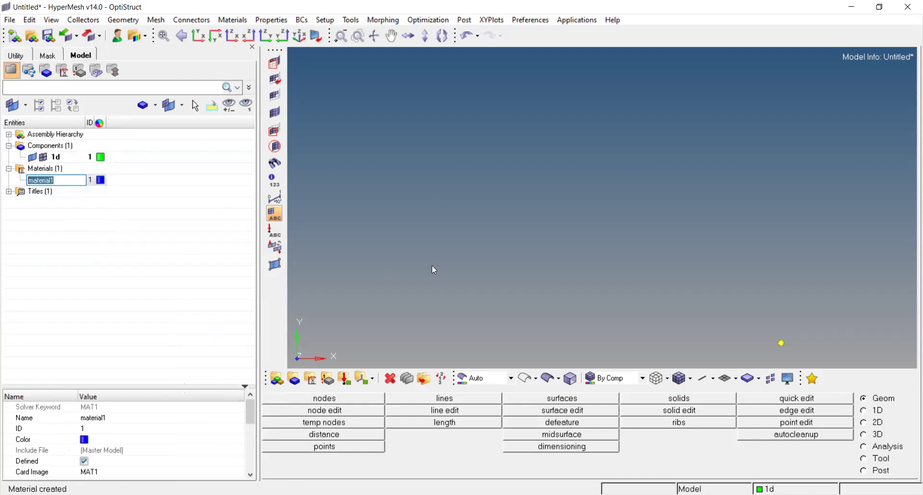
pyautogui.click(866, 412)
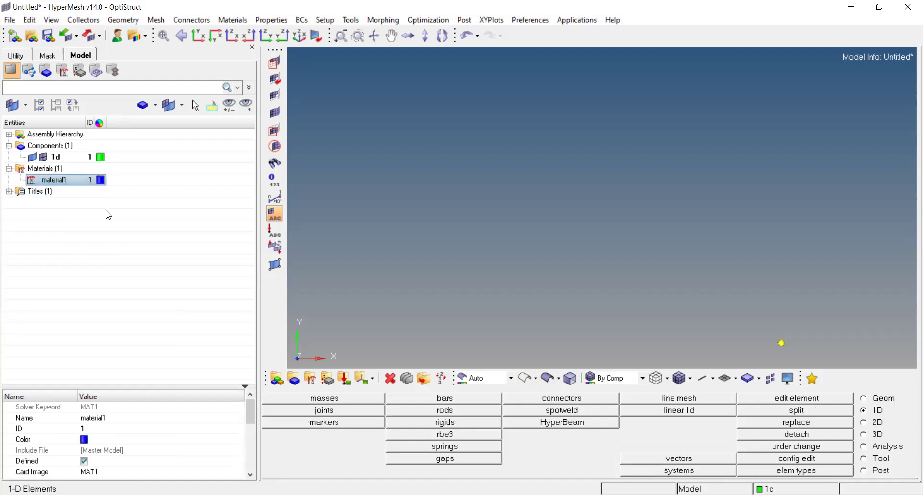
pyautogui.click(99, 182)
pyautogui.click(185, 219)
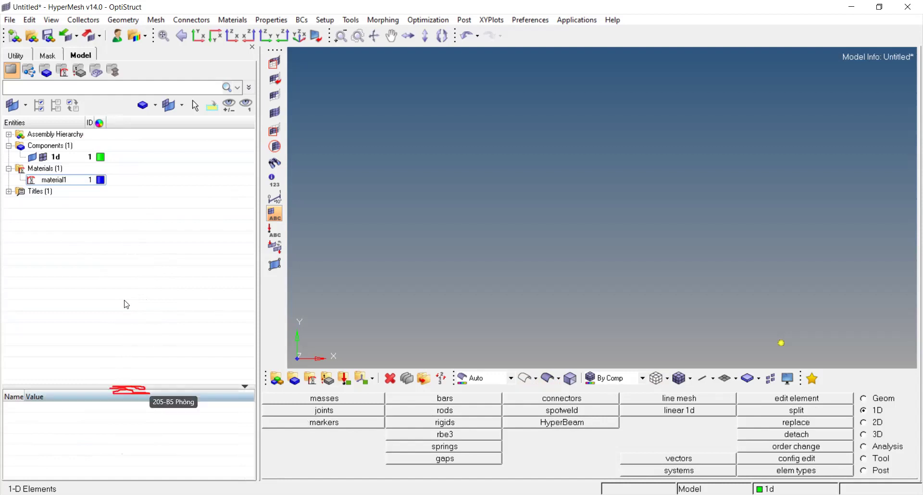
# - Enlarge the attribute area below the model tree and set material1's elastic modulus E to 210000
pyautogui.click(131, 400)
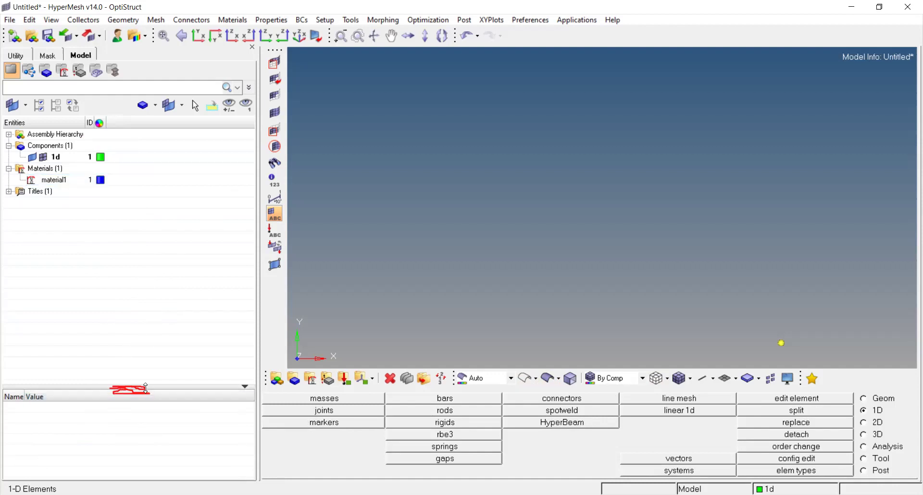
pyautogui.moveTo(131, 386); pyautogui.dragTo(130, 289)
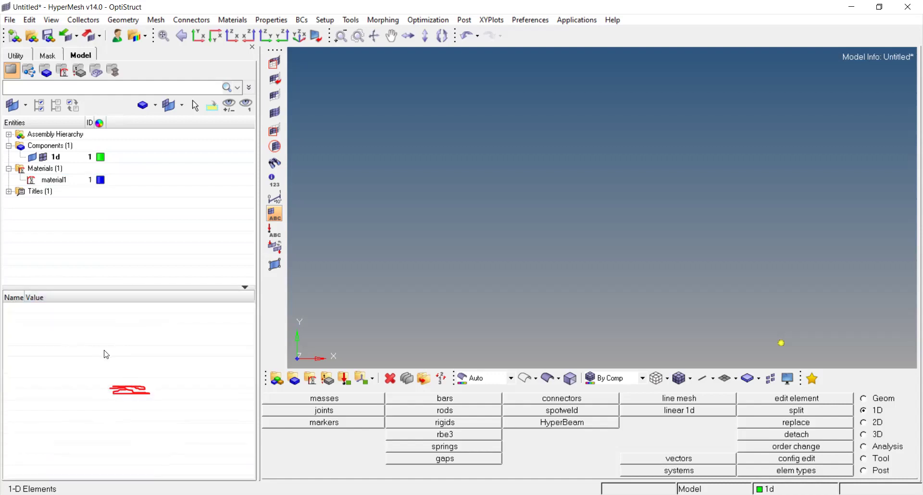
pyautogui.click(53, 180)
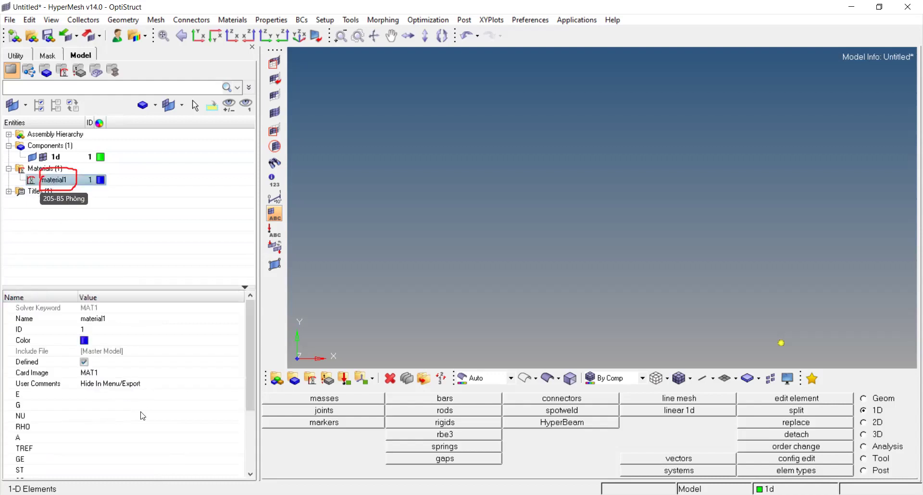
pyautogui.click(135, 398)
pyautogui.write('210000')
pyautogui.press('Return')
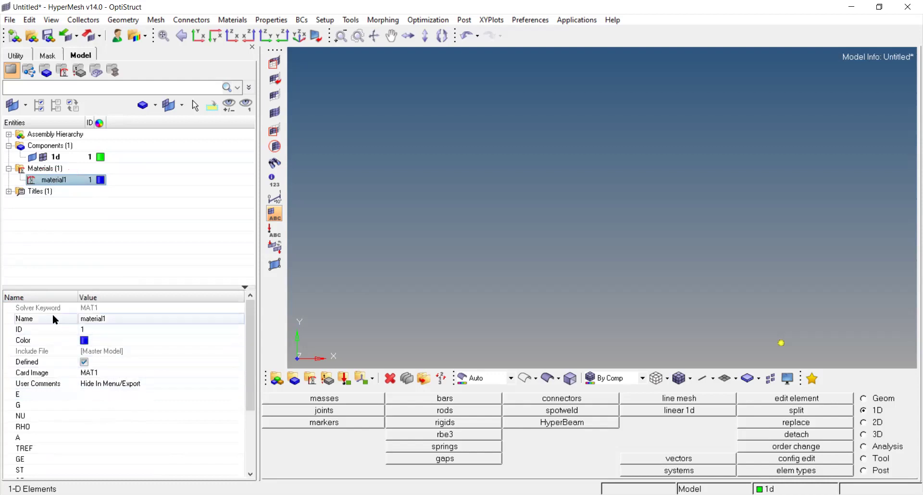
pyautogui.click(53, 395)
pyautogui.click(108, 395)
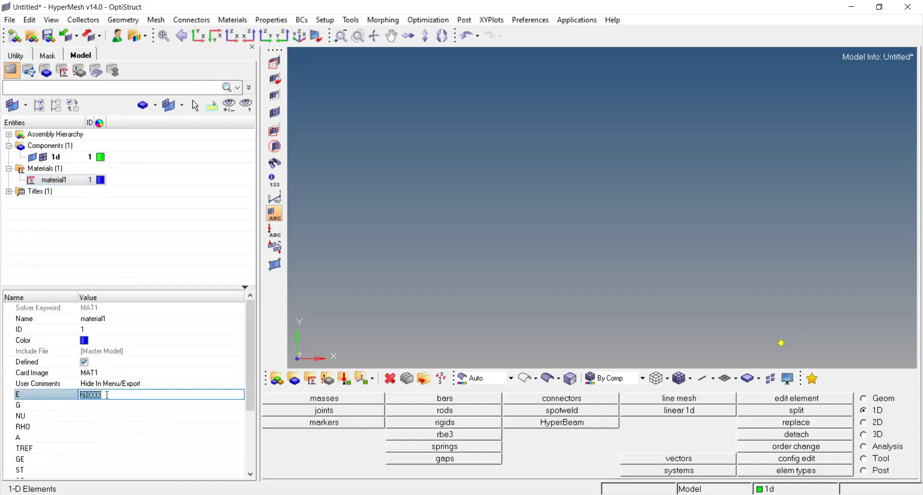
pyautogui.press('Return')
# - Set material1's Poisson's ratio NU to 0.2
pyautogui.click(115, 406)
pyautogui.write('80769.2')
pyautogui.press('Return')
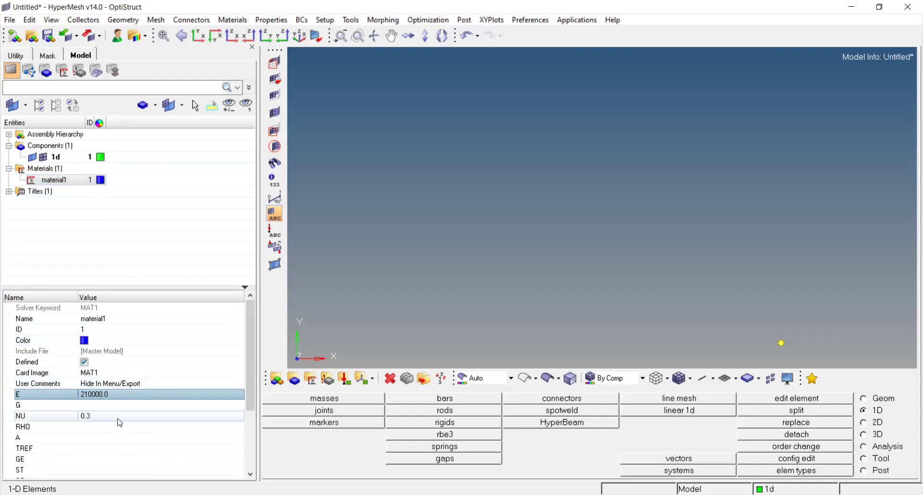
pyautogui.click(127, 416)
pyautogui.write('0.3')
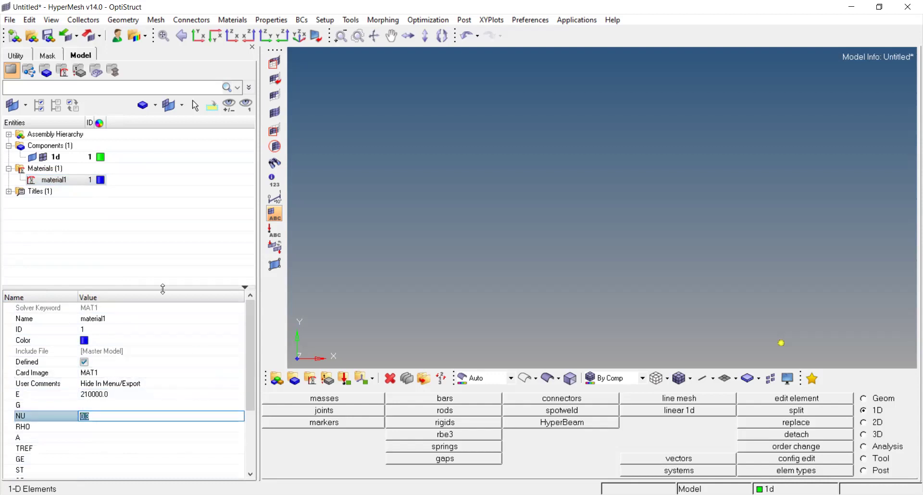
pyautogui.click(110, 421)
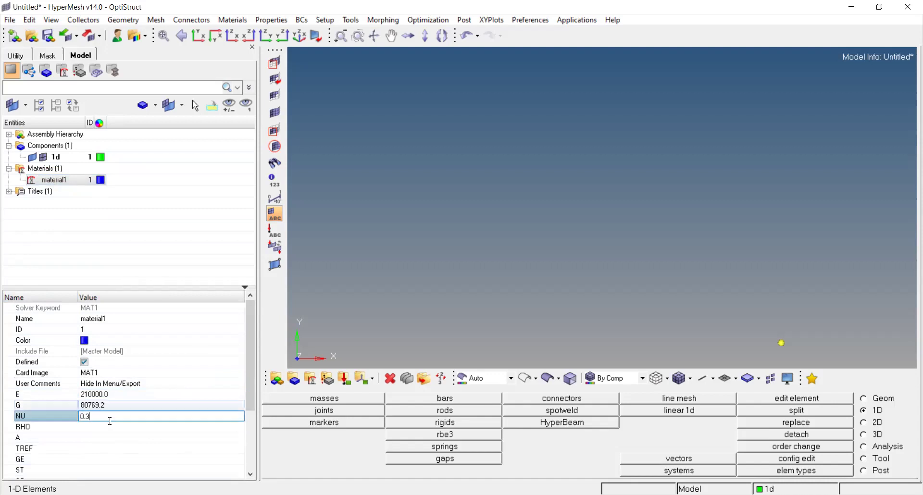
pyautogui.press('BackSpace')
pyautogui.write('5')
pyautogui.press('BackSpace')
pyautogui.write('2')
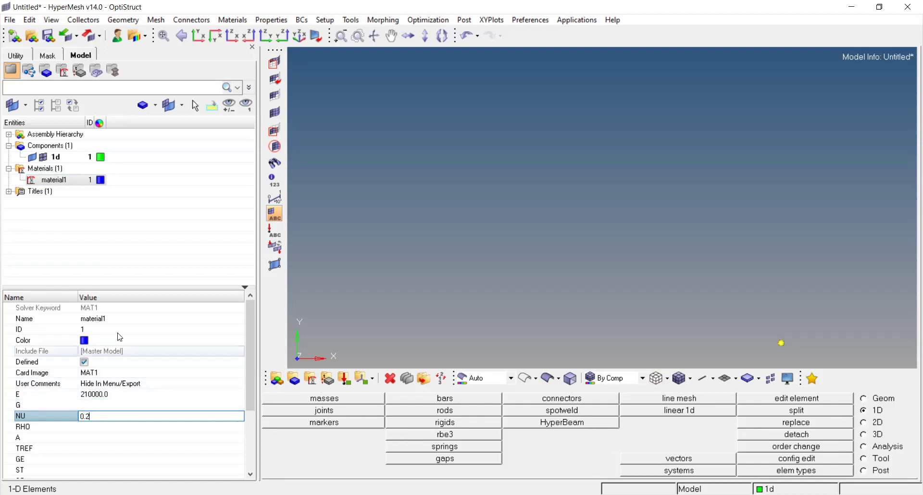
# - Set material1's density RHO to 7.85e-009
pyautogui.click(113, 427)
pyautogui.write('7.85e-009')
pyautogui.click(119, 427)
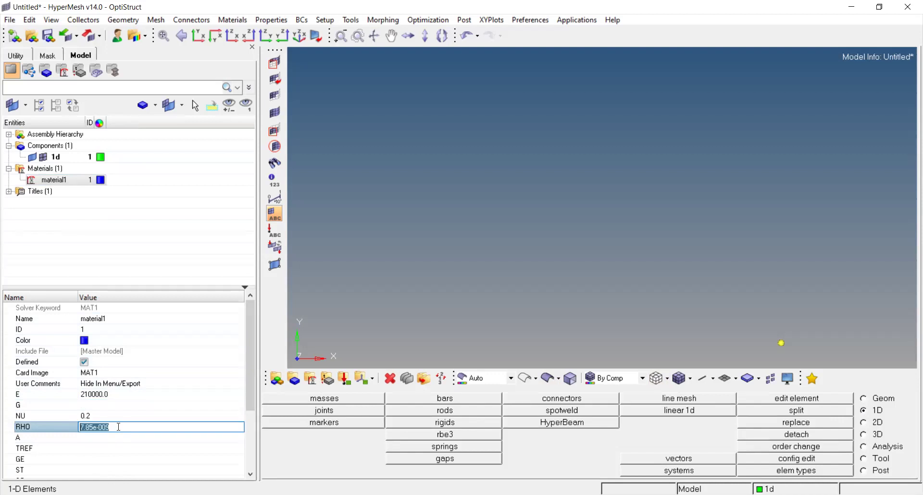
pyautogui.click(173, 426)
# - Create a property in the model, keeping its default name
pyautogui.rightClick(109, 236)
pyautogui.moveTo(121, 235)
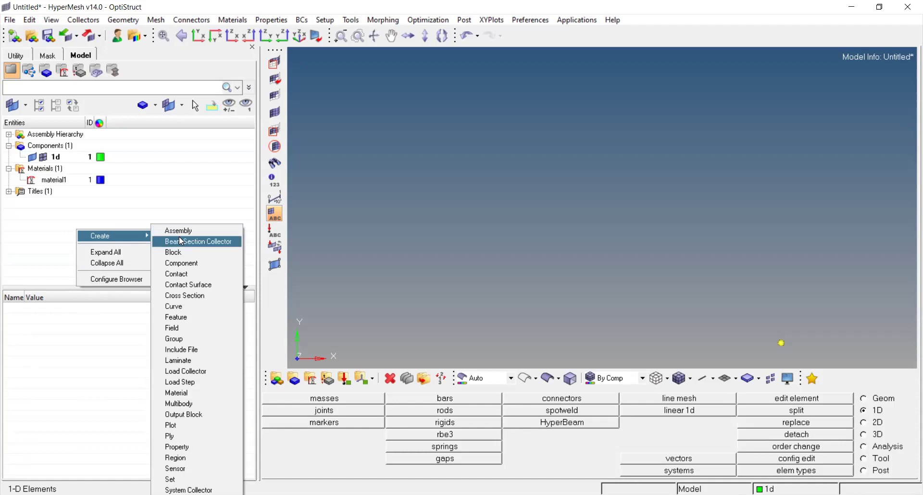
pyautogui.click(187, 450)
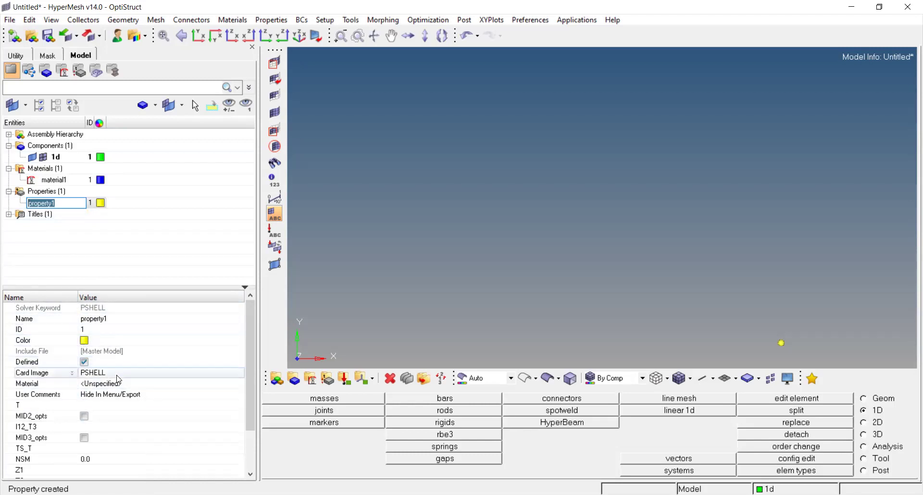
pyautogui.moveTo(249, 355)
pyautogui.mouseDown()
pyautogui.moveTo(252, 376)
pyautogui.moveTo(265, 347)
pyautogui.mouseUp()
pyautogui.click(30, 405)
pyautogui.write('1.0')
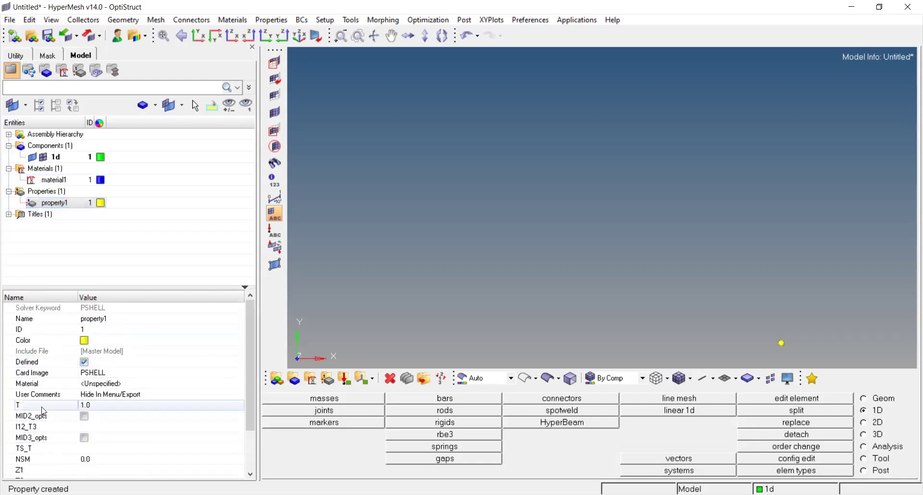
pyautogui.click(96, 408)
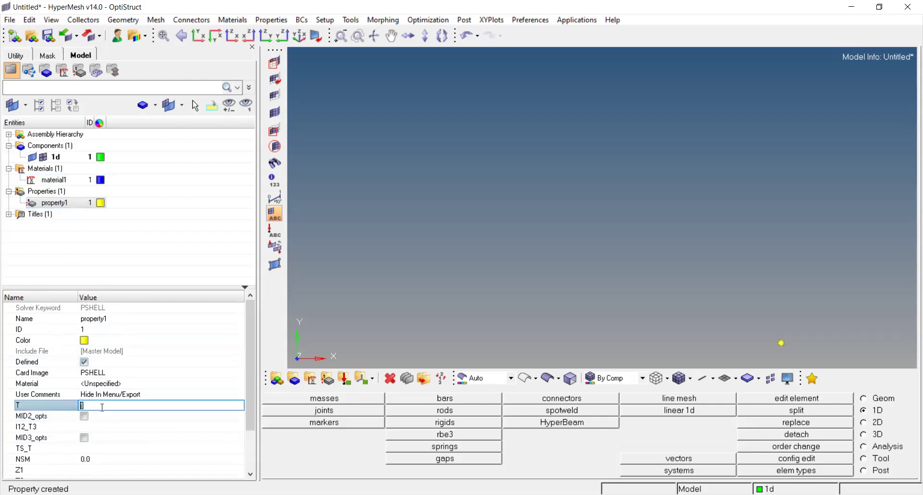
# - Set property1's card image to PROD and assign material1 as its material
pyautogui.click(89, 373)
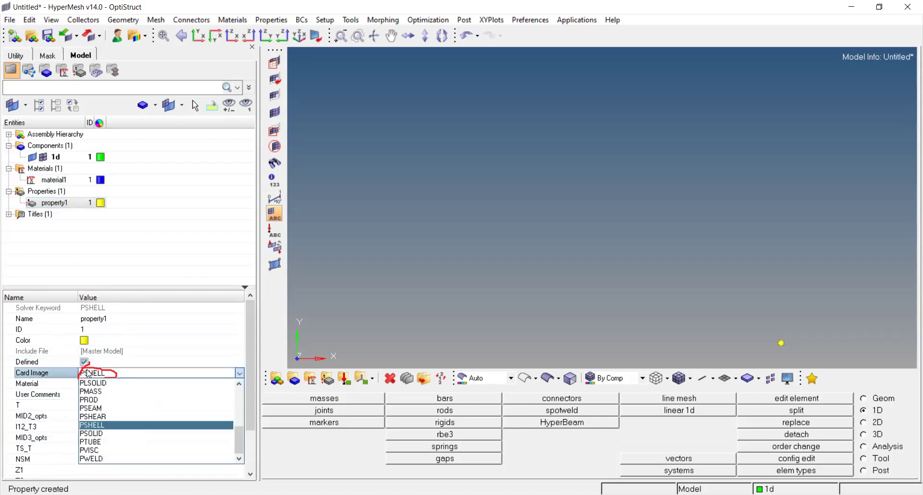
pyautogui.click(88, 400)
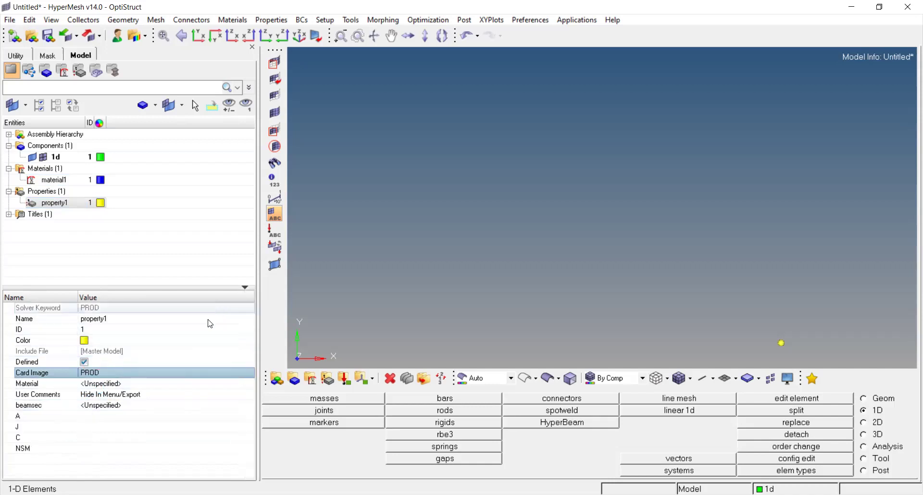
pyautogui.click(138, 388)
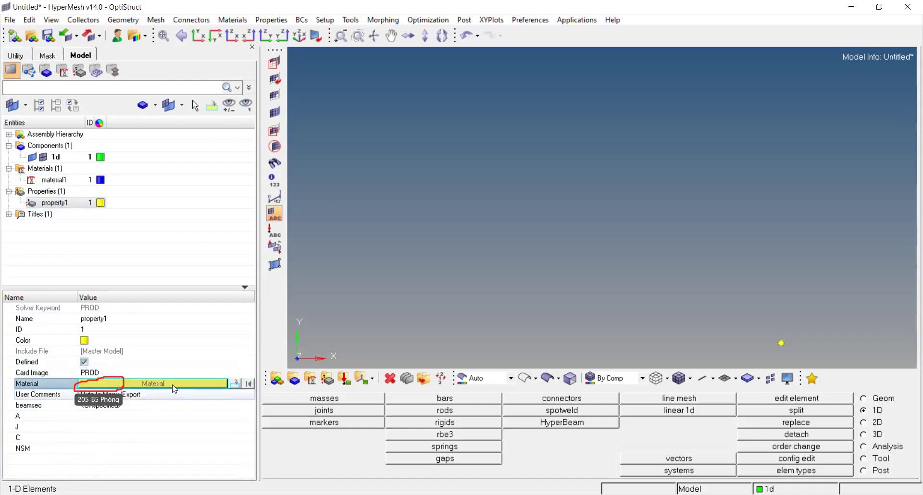
pyautogui.click(167, 387)
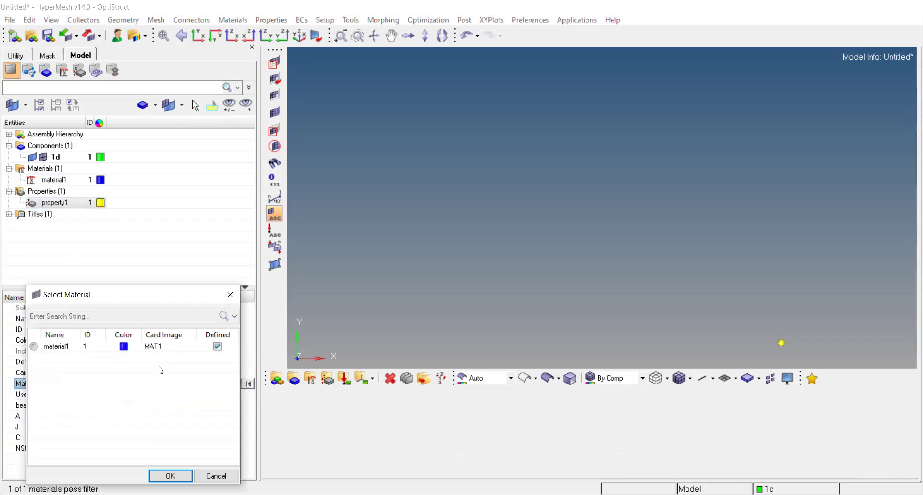
pyautogui.click(171, 475)
pyautogui.click(165, 384)
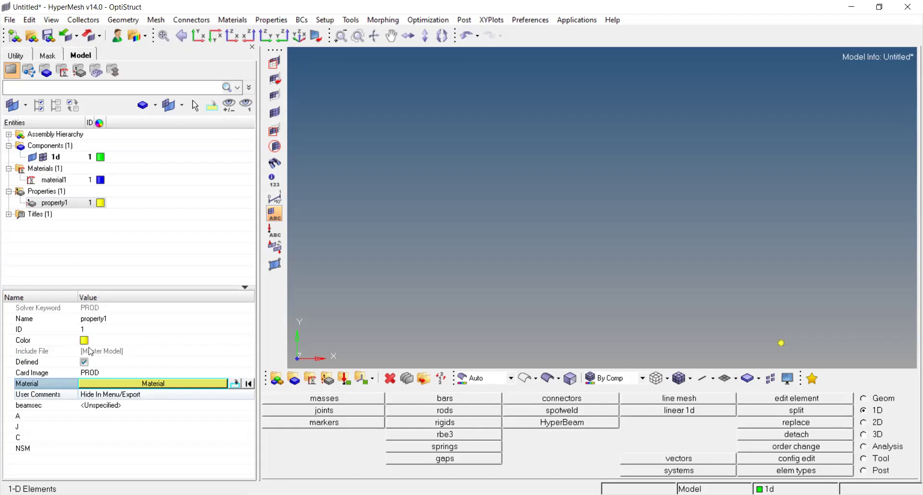
pyautogui.click(33, 346)
pyautogui.click(190, 476)
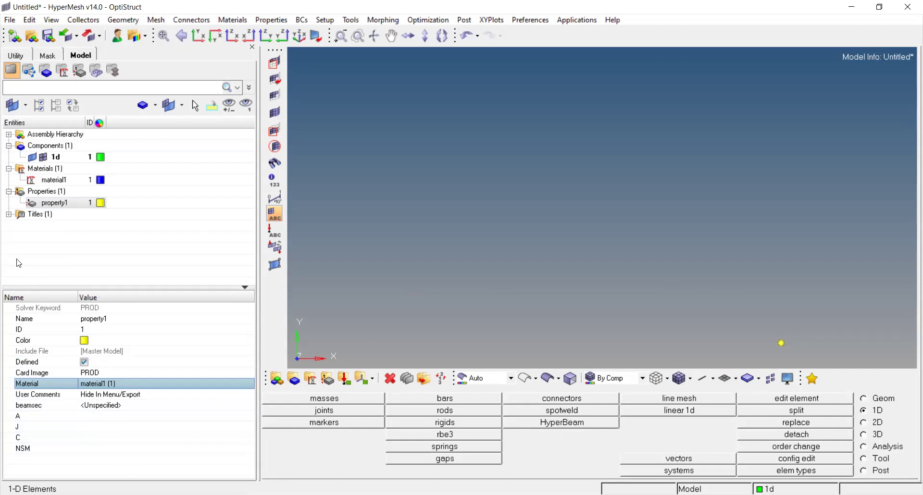
pyautogui.rightClick(35, 241)
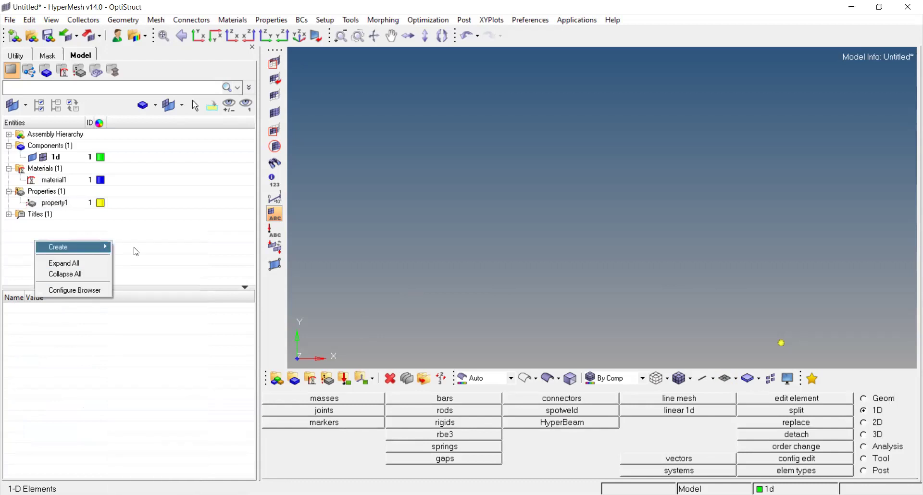
pyautogui.moveTo(106, 249)
pyautogui.click(612, 322)
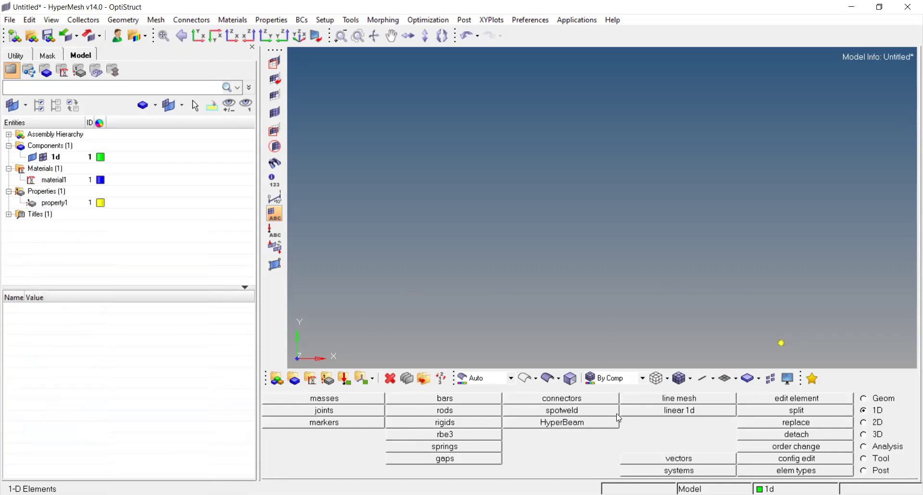
# - Create a thinwalled box standard section from the HYPER BEAM library with a and b 10 and thickness 0.5, and return to the model
pyautogui.click(520, 421)
pyautogui.click(865, 403)
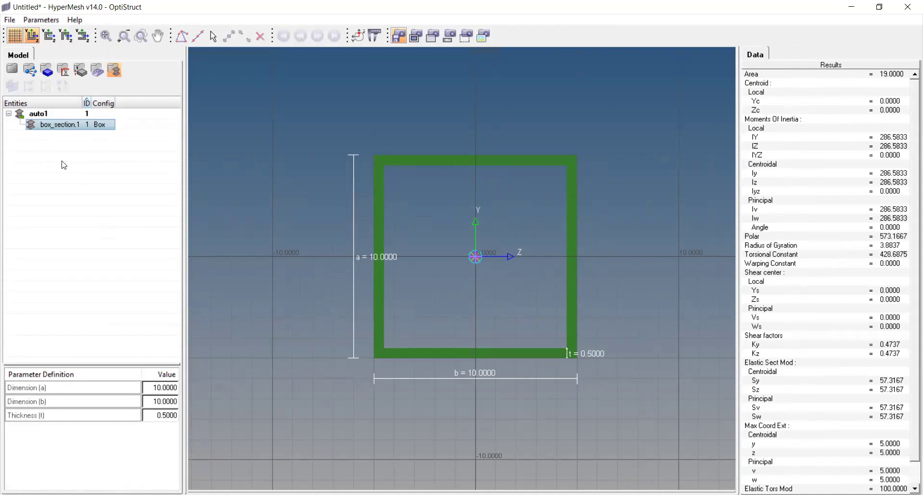
pyautogui.click(169, 390)
pyautogui.click(176, 390)
pyautogui.click(16, 75)
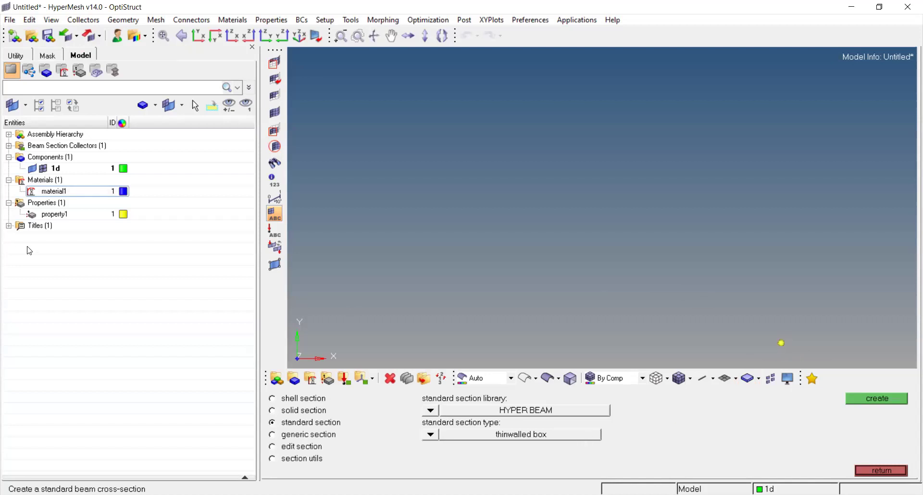
# - Leave the HyperBeam section creation and assign box_section.1 as property1's beam section
pyautogui.click(55, 215)
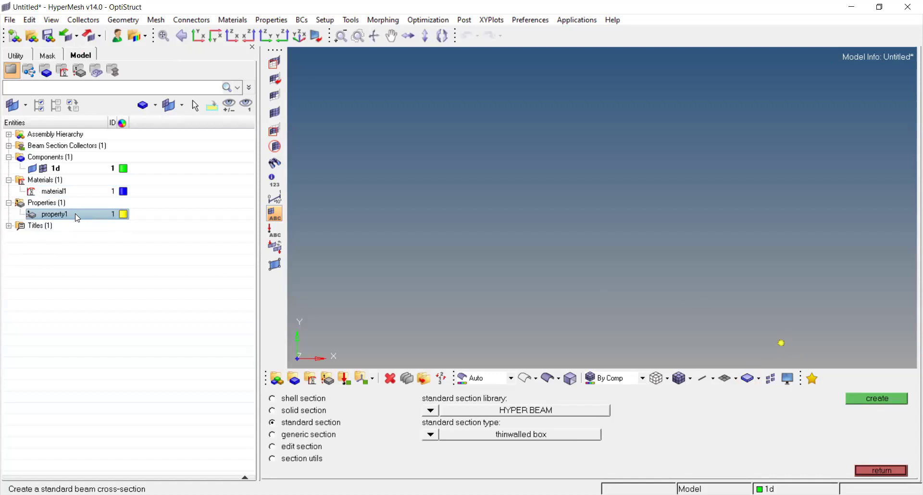
pyautogui.click(112, 216)
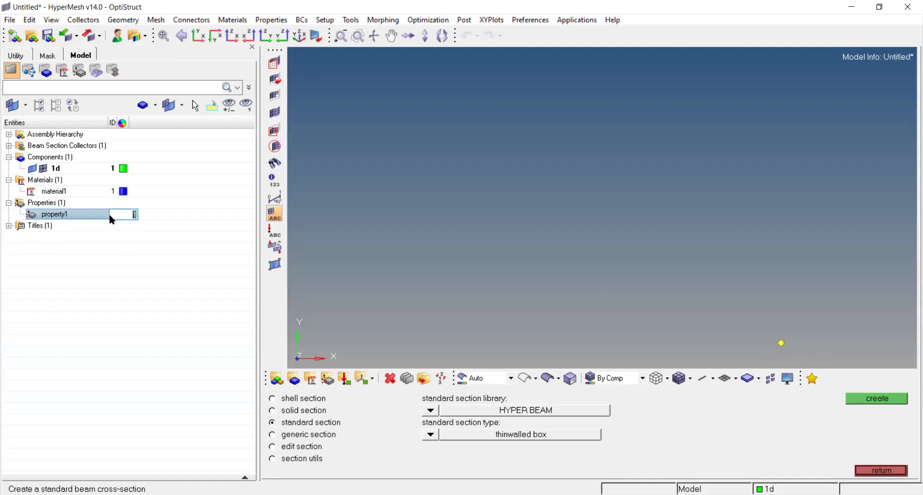
pyautogui.click(82, 216)
pyautogui.click(62, 214)
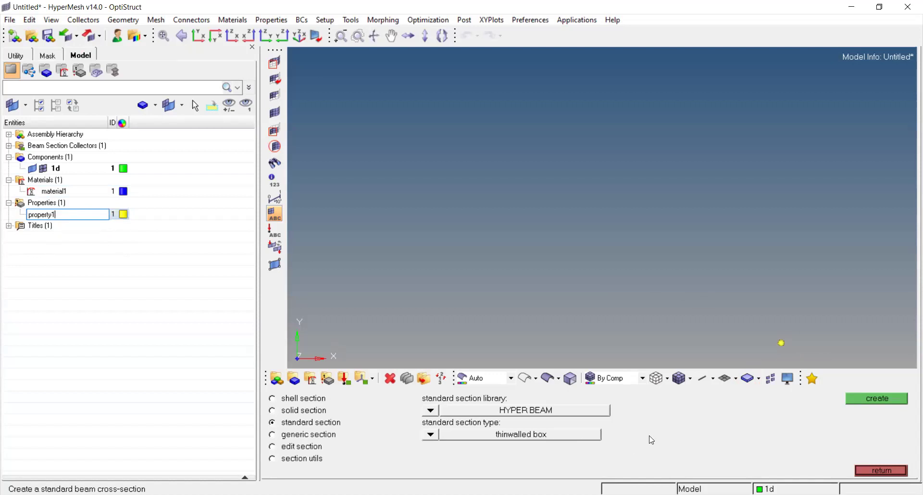
pyautogui.click(881, 469)
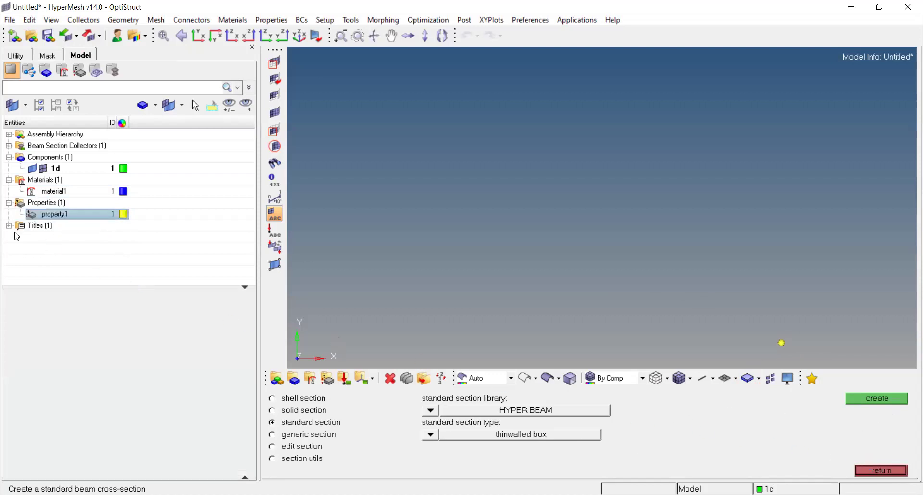
pyautogui.click(78, 218)
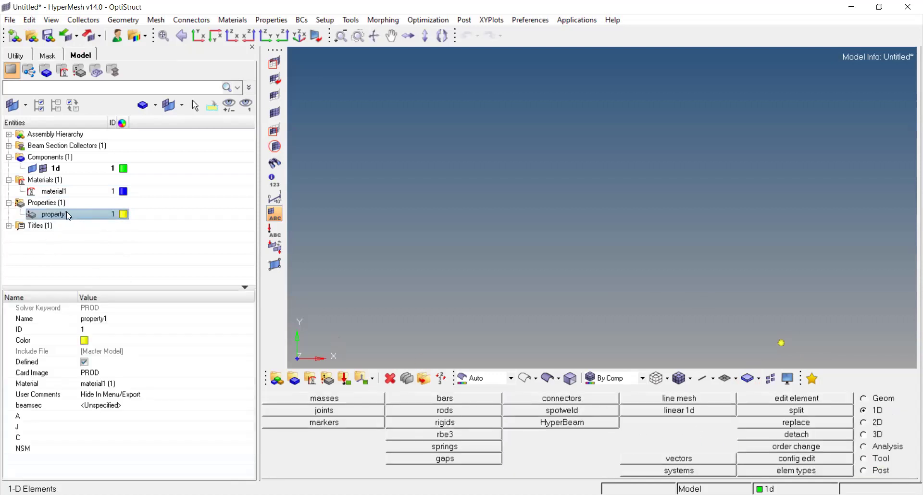
pyautogui.click(67, 215)
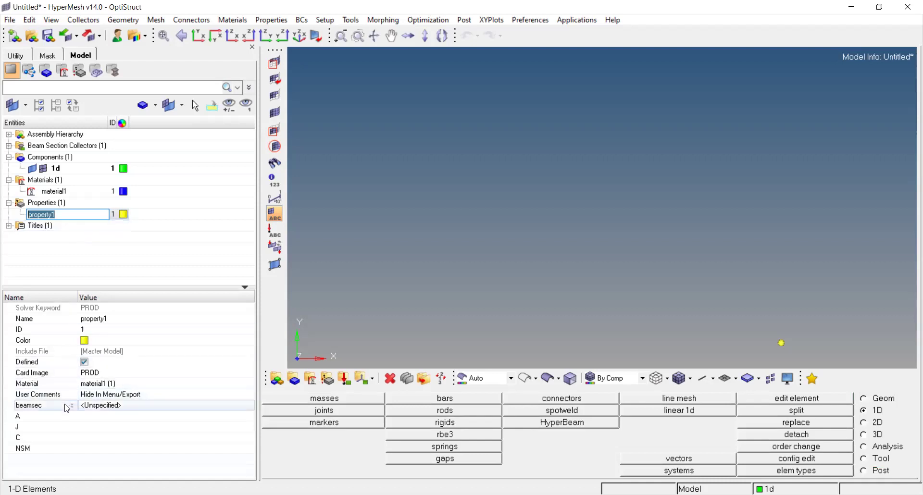
pyautogui.click(75, 410)
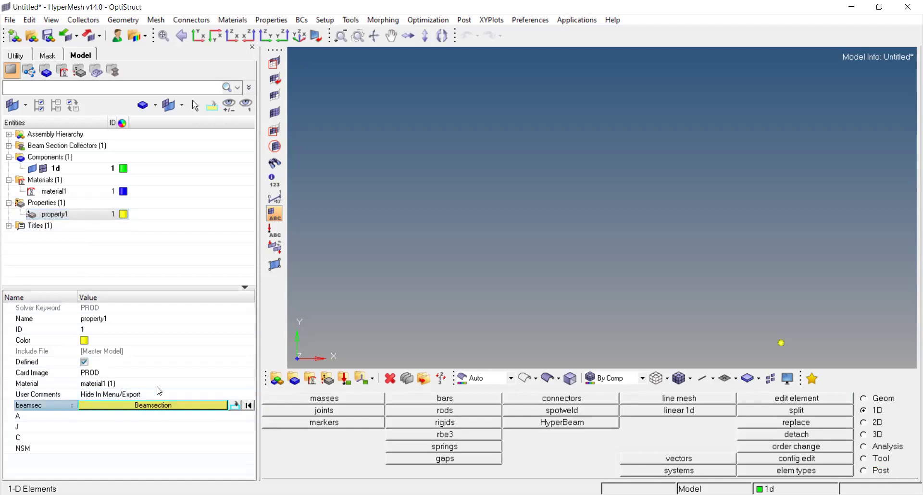
pyautogui.click(152, 406)
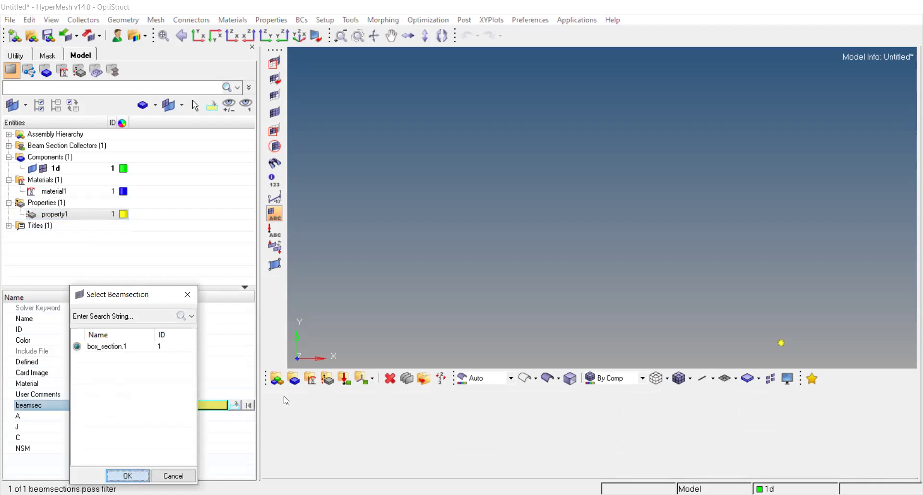
pyautogui.click(311, 380)
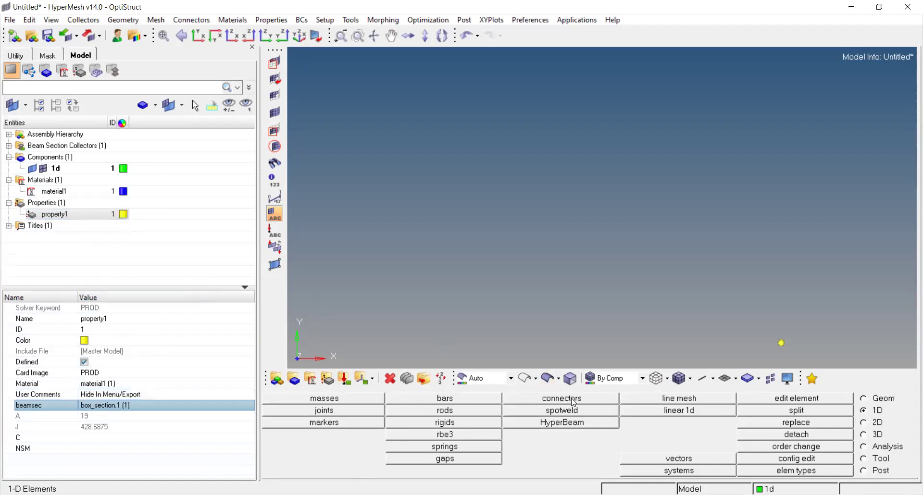
# - Assign property1 as the property of the 1d component
pyautogui.click(567, 423)
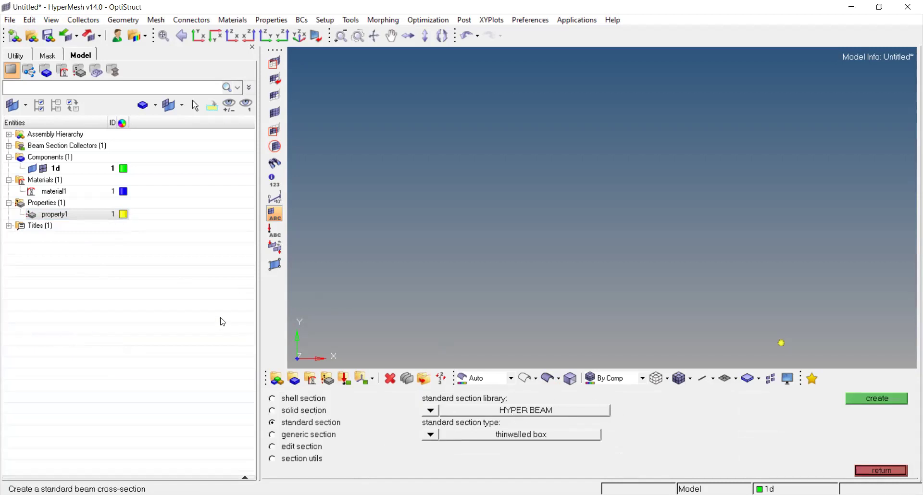
pyautogui.click(84, 170)
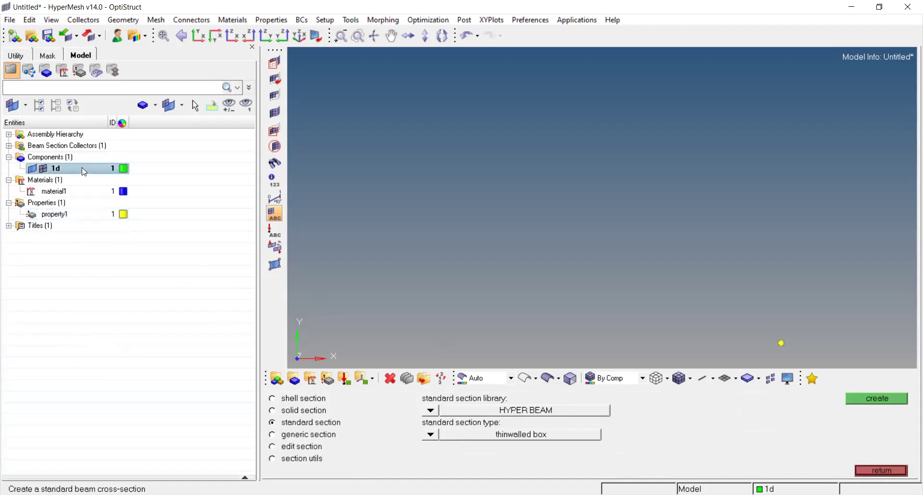
pyautogui.click(881, 470)
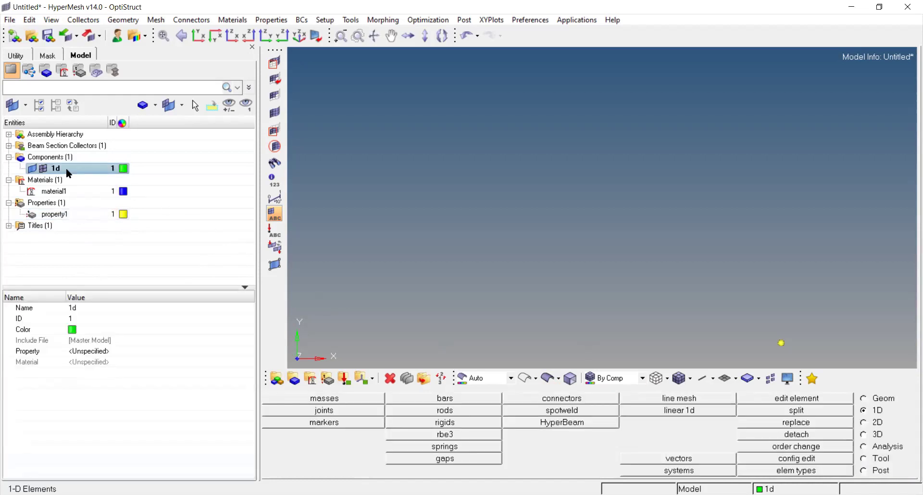
pyautogui.click(48, 353)
pyautogui.click(149, 352)
pyautogui.click(33, 346)
pyautogui.click(171, 476)
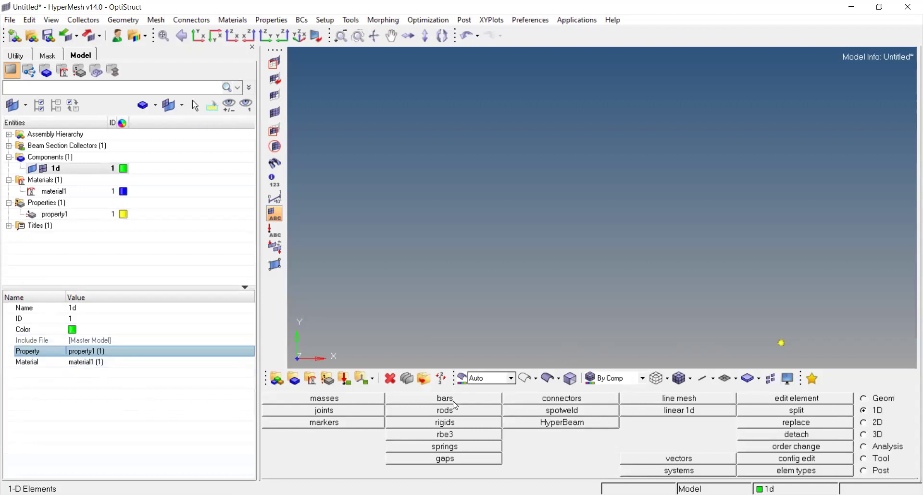
# - Create a node at the origin with x, y and z set to 0
pyautogui.click(864, 399)
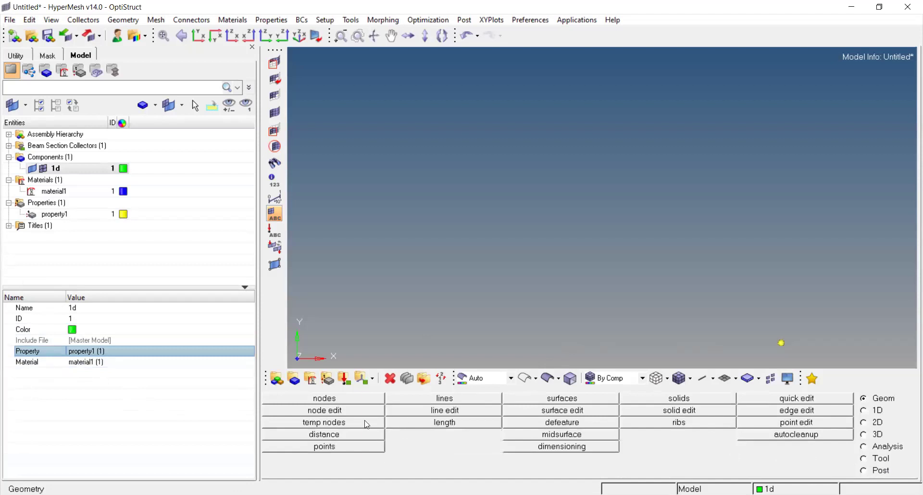
pyautogui.click(325, 398)
pyautogui.click(437, 410)
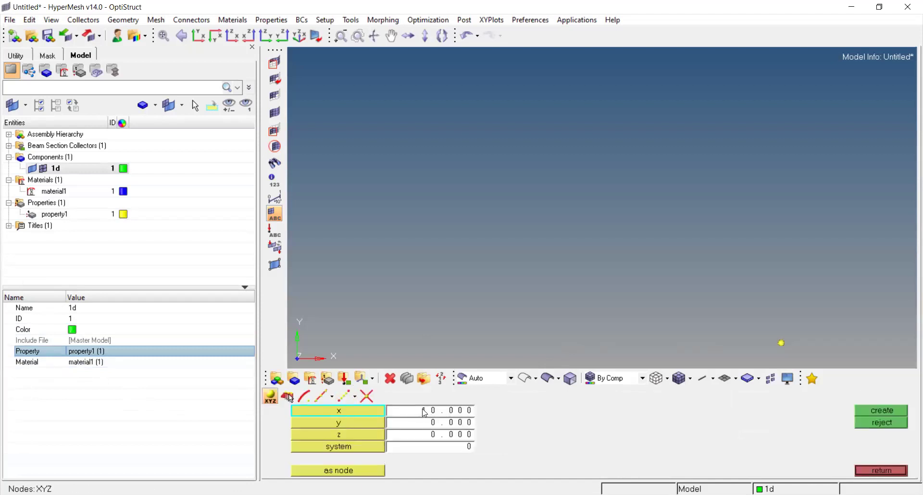
pyautogui.write('0')
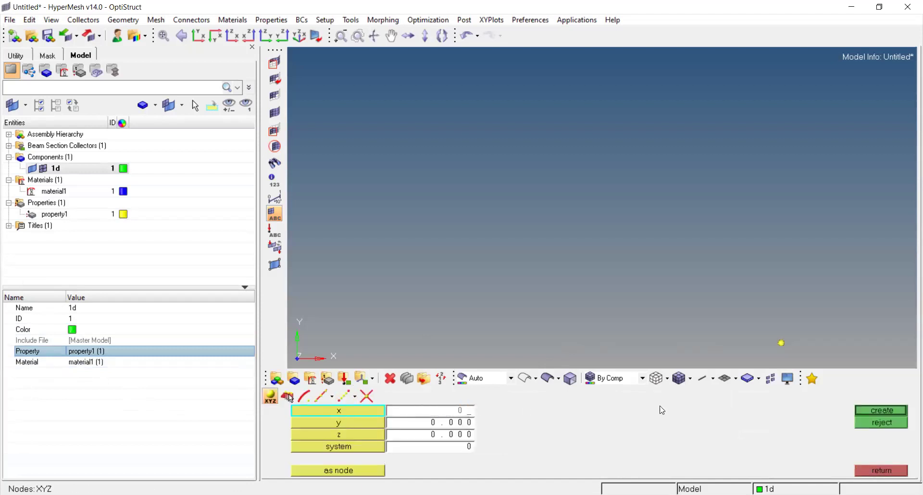
pyautogui.click(897, 413)
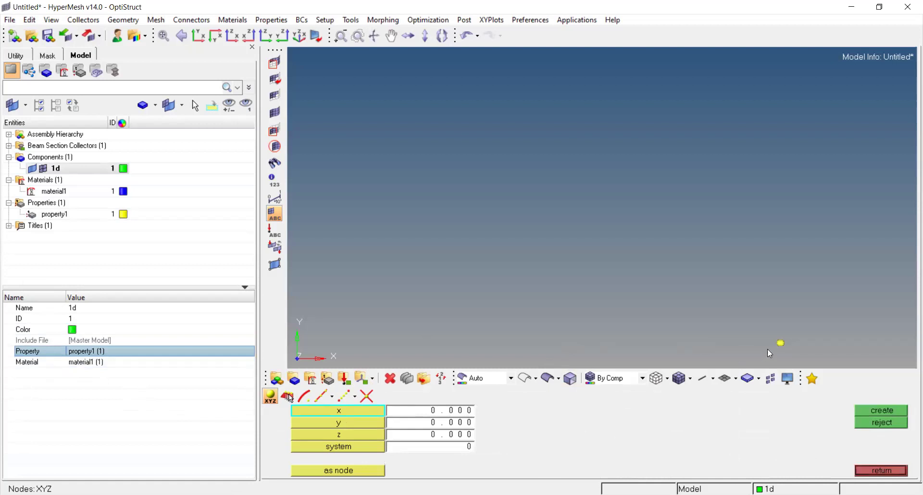
pyautogui.press('Tab')
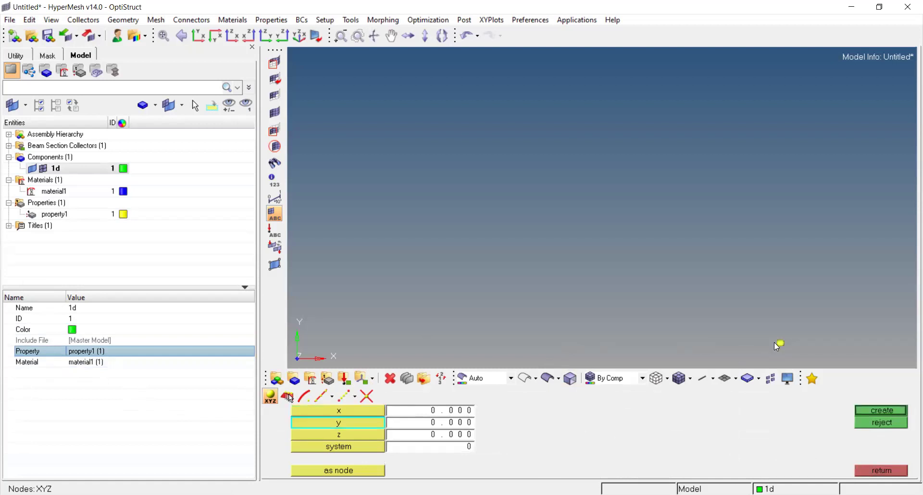
pyautogui.click(857, 407)
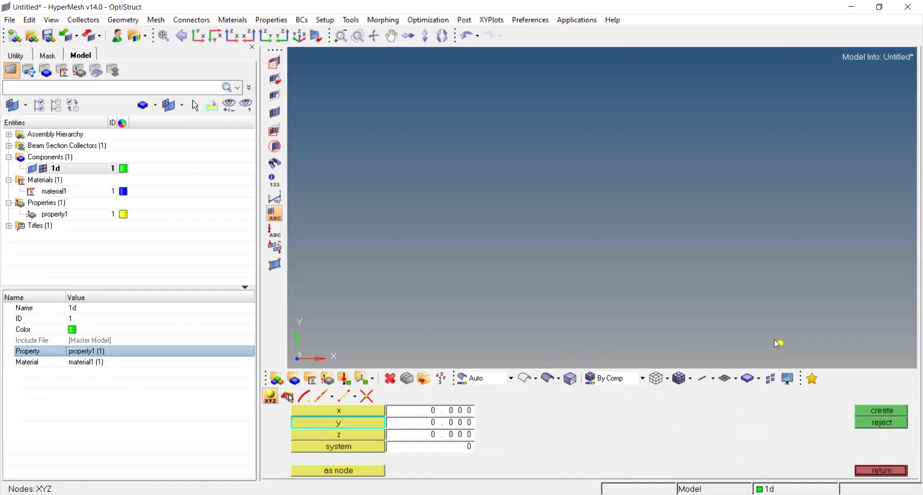
# - Create a second node at x 2, y 0, z 0
pyautogui.scroll(-3, 763, 291)
pyautogui.scroll(-3, 763, 290)
pyautogui.scroll(-1, 771, 298)
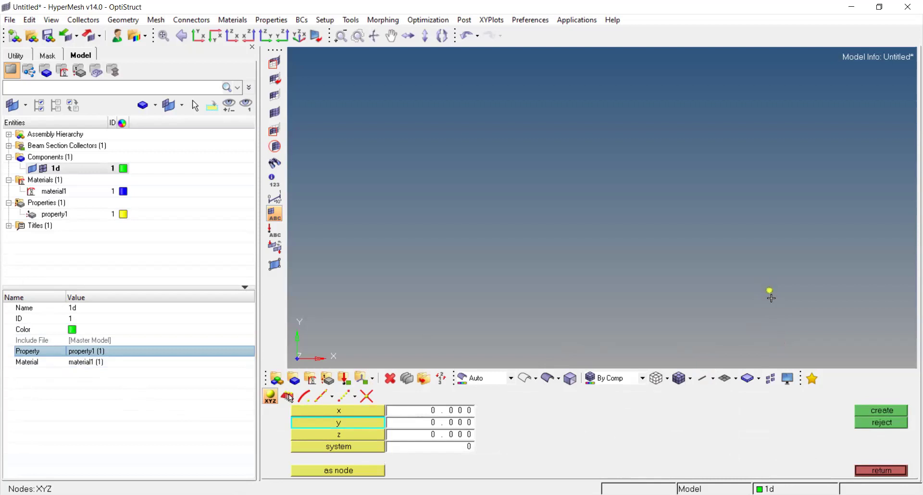
pyautogui.click(433, 412)
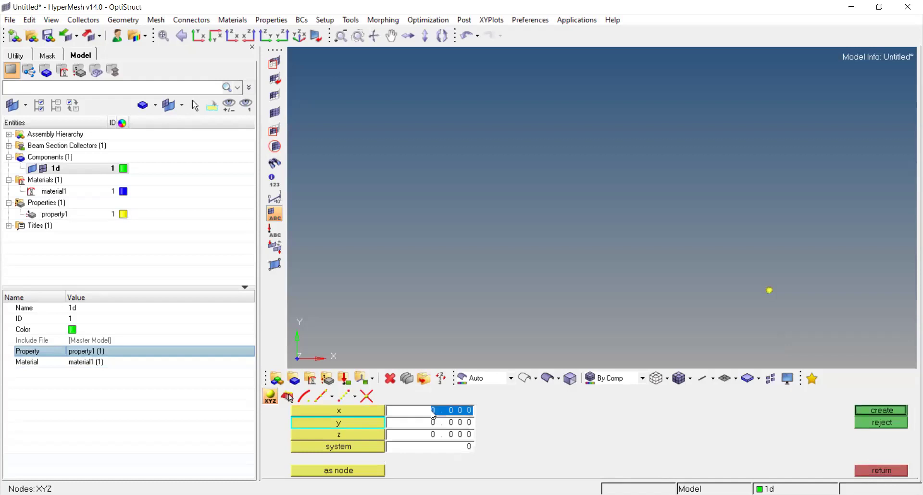
pyautogui.write('2')
pyautogui.click(886, 409)
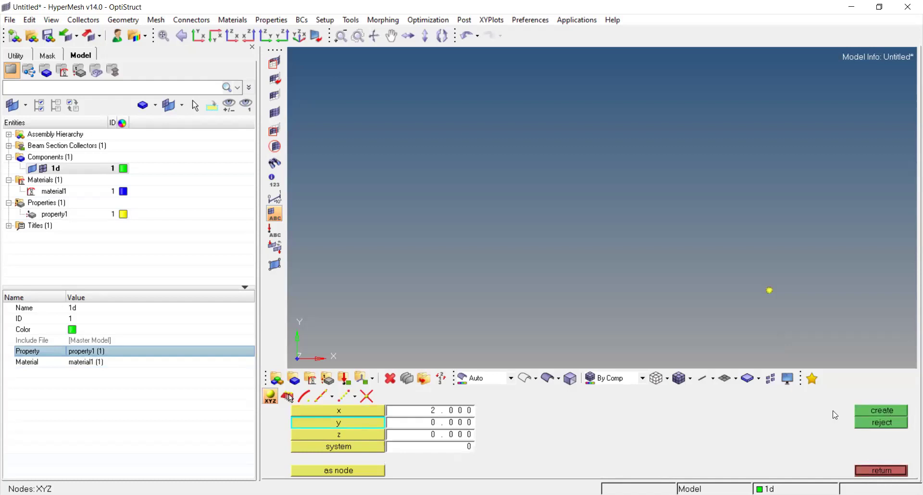
pyautogui.click(348, 410)
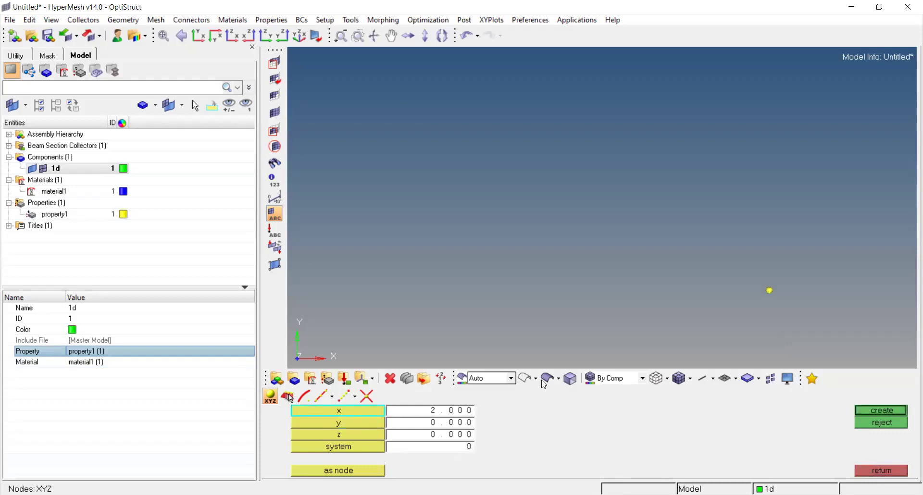
# - Finish creating the nodes, bring all of them into view, and open line creation
pyautogui.click(694, 465)
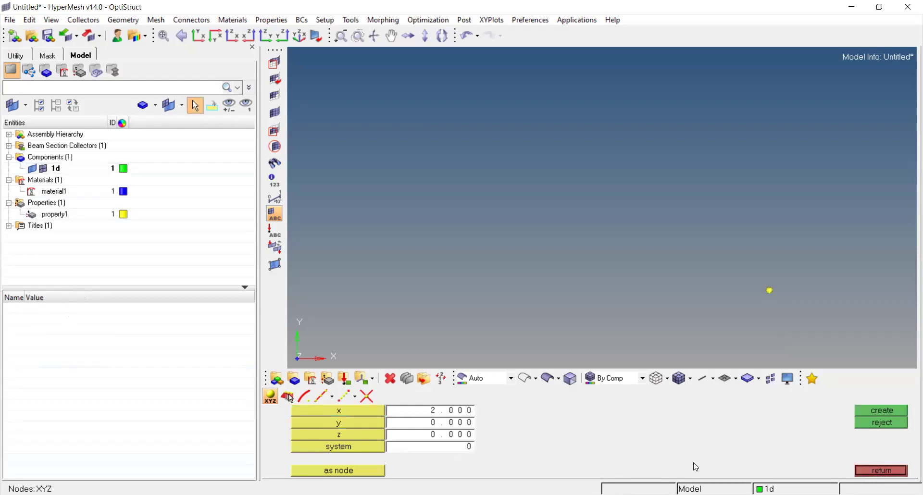
pyautogui.click(877, 413)
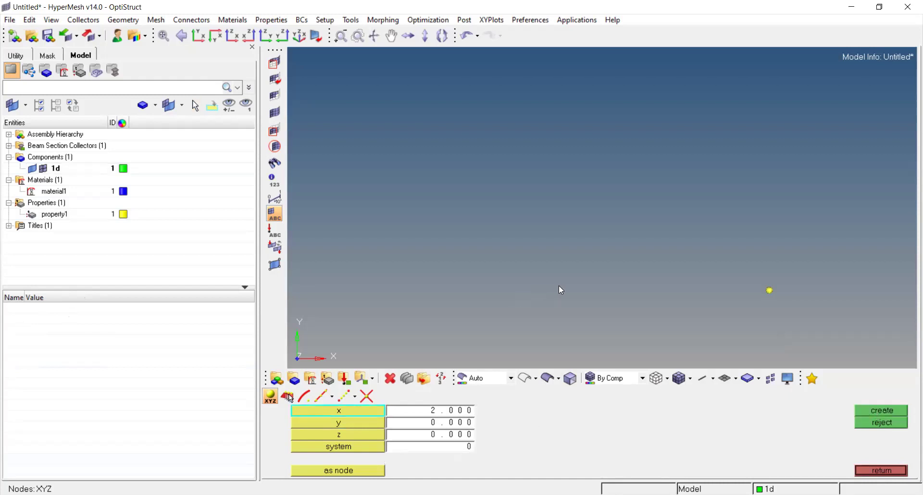
pyautogui.keyDown('ctrl'); pyautogui.moveTo(612, 319); pyautogui.dragTo(674, 302, button='right'); pyautogui.keyUp('ctrl')
pyautogui.click(215, 35)
pyautogui.scroll(5, 606, 206)
pyautogui.scroll(5, 605, 206)
pyautogui.click(883, 472)
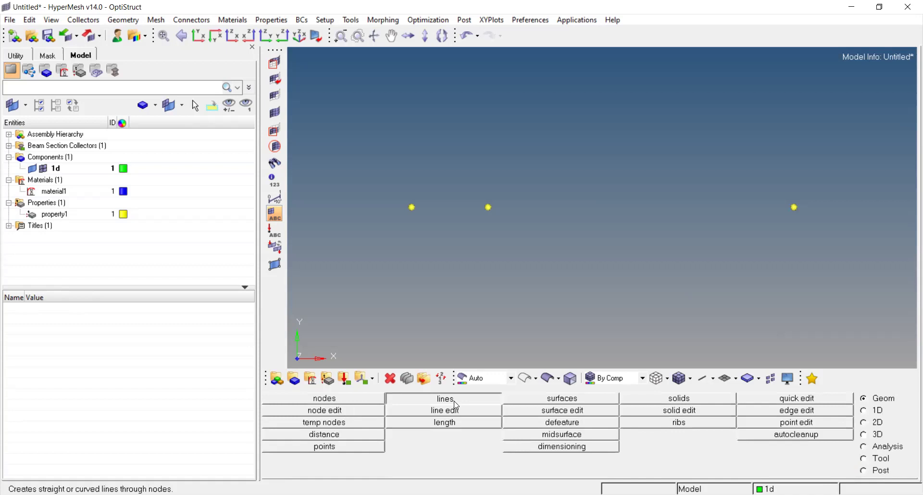
pyautogui.click(450, 398)
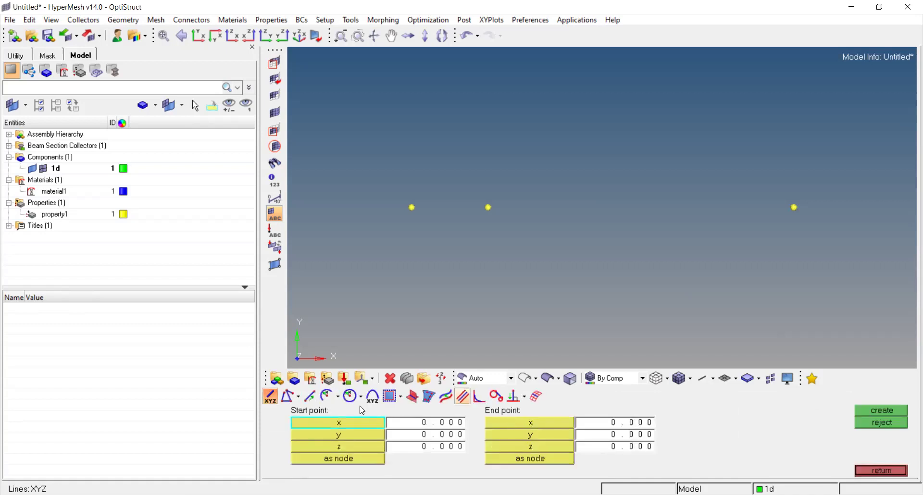
# - Try to create an XYZ line between the two neighbouring nodes with all start and end coordinates at 0
pyautogui.click(412, 207)
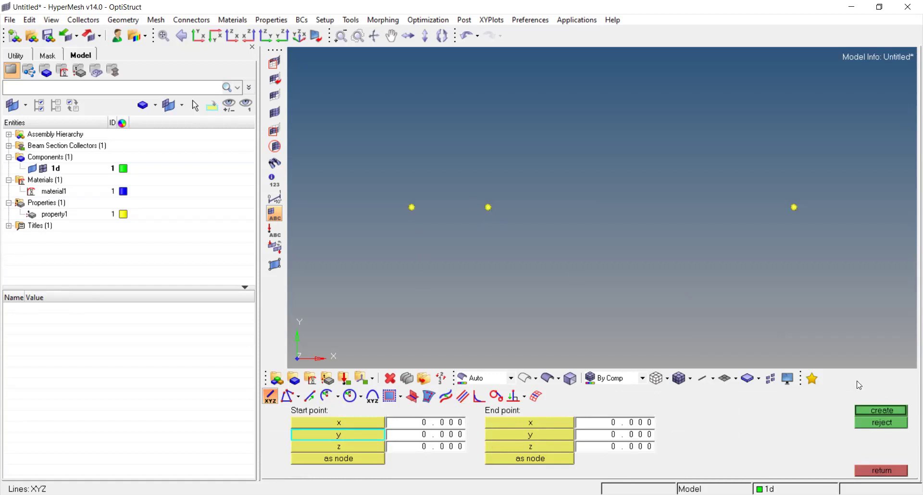
pyautogui.click(409, 206)
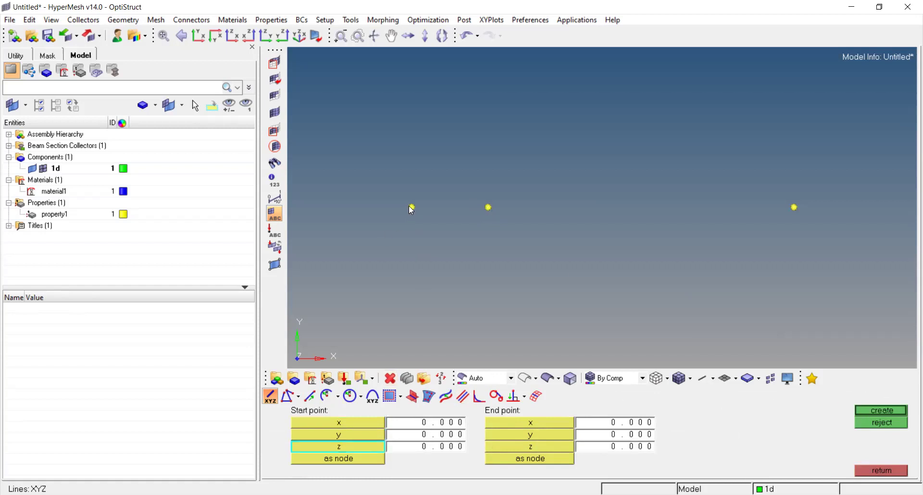
pyautogui.click(488, 207)
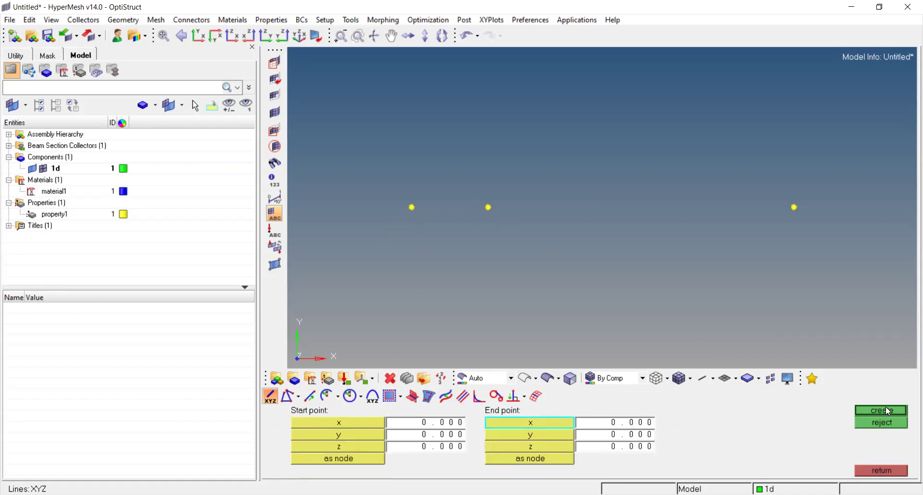
pyautogui.click(886, 409)
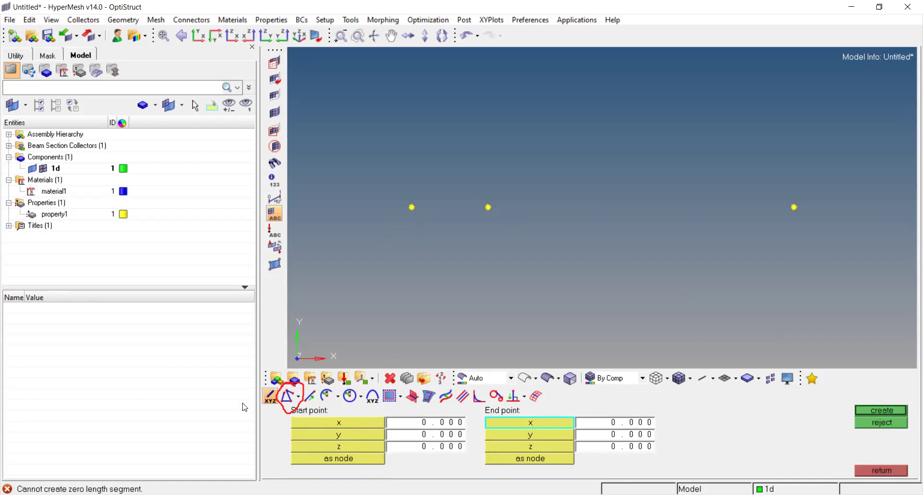
# - Create a linear line through the two neighbouring nodes and close line creation
pyautogui.click(287, 396)
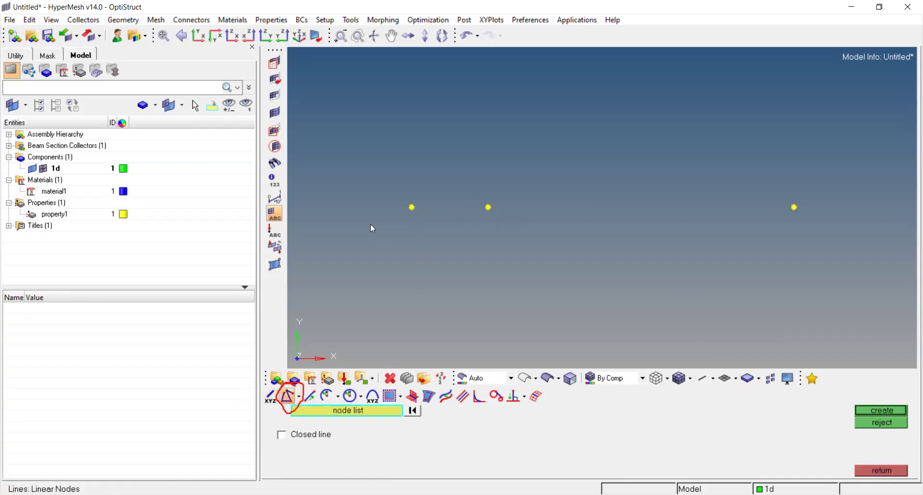
pyautogui.click(411, 207)
pyautogui.click(488, 207)
pyautogui.click(873, 411)
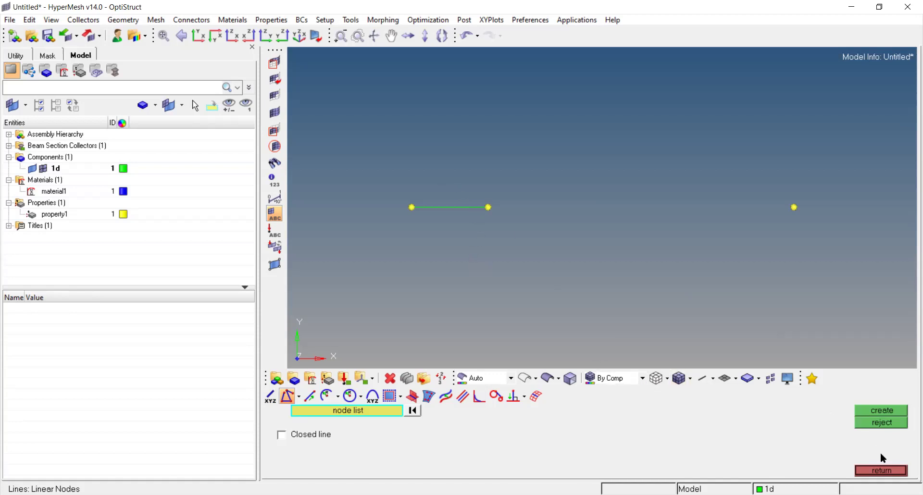
pyautogui.click(885, 473)
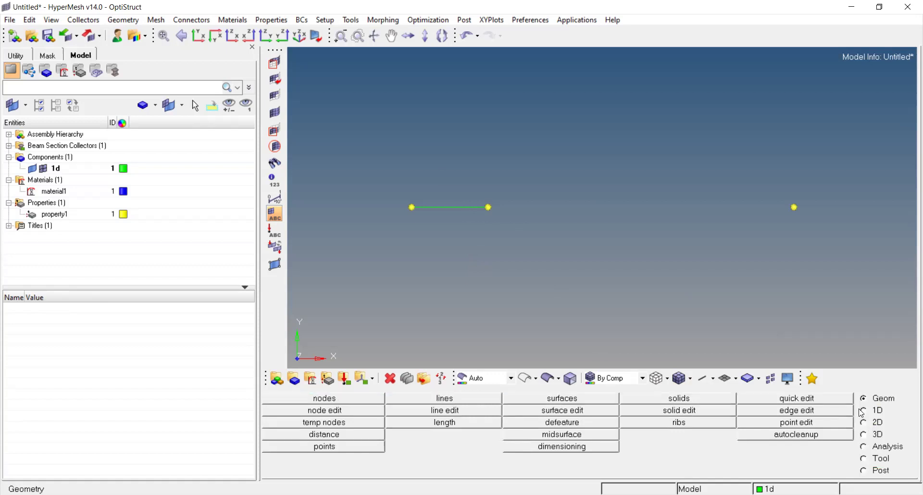
# - Line mesh the new line with rod elements at element size 10, adding them to the current component
pyautogui.click(863, 410)
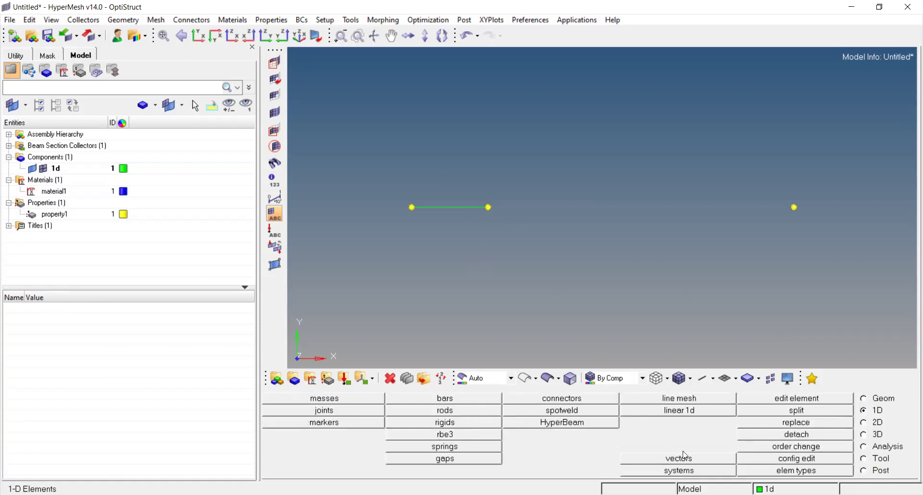
pyautogui.click(576, 423)
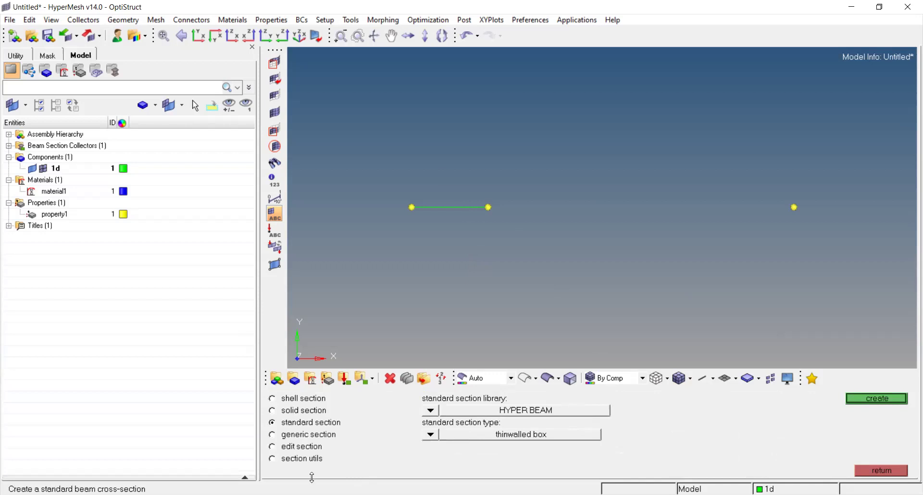
pyautogui.click(865, 471)
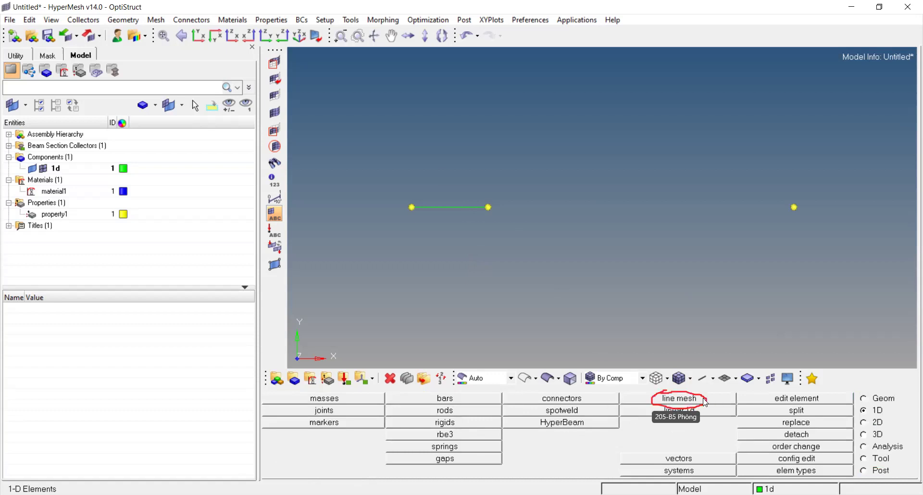
pyautogui.click(679, 399)
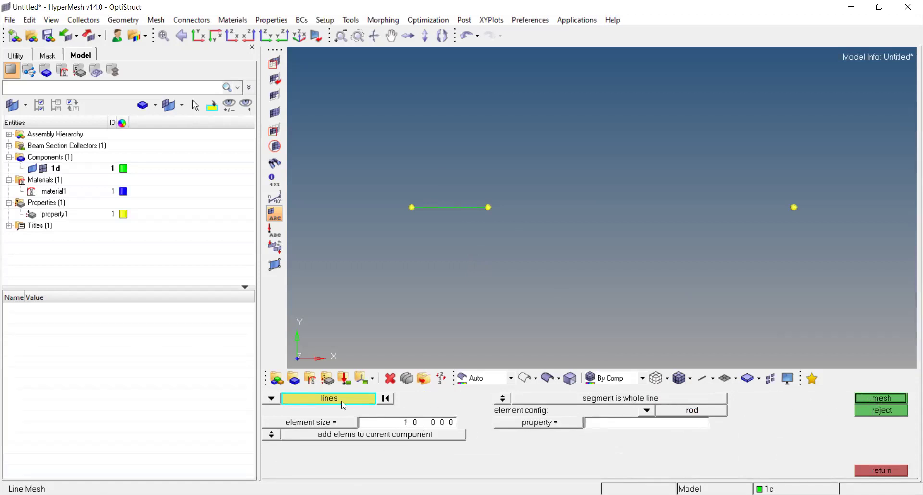
pyautogui.click(900, 400)
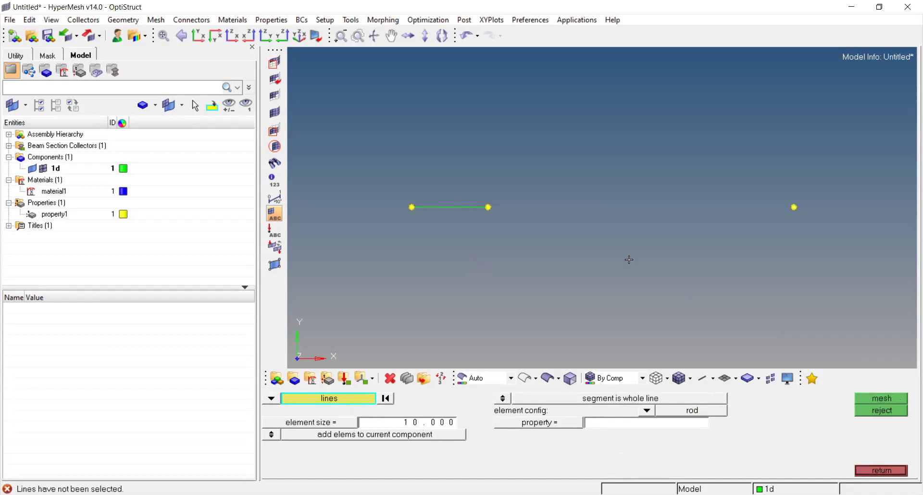
pyautogui.click(348, 399)
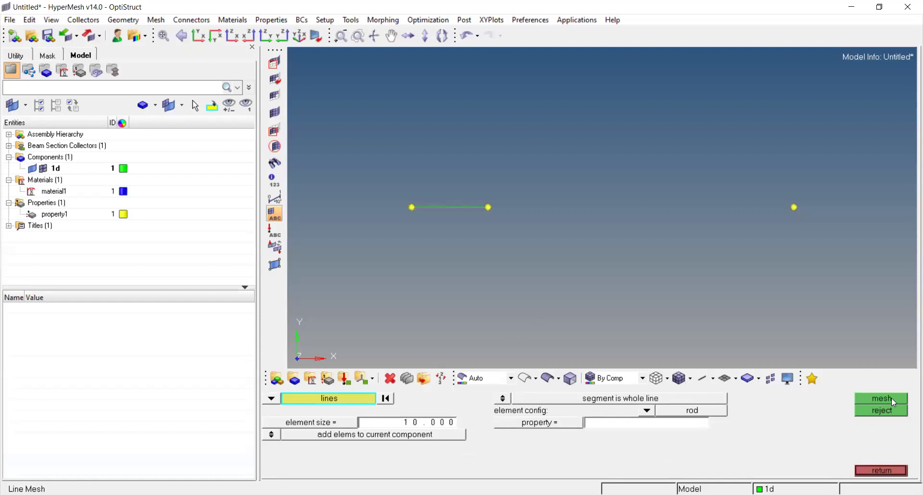
pyautogui.click(444, 205)
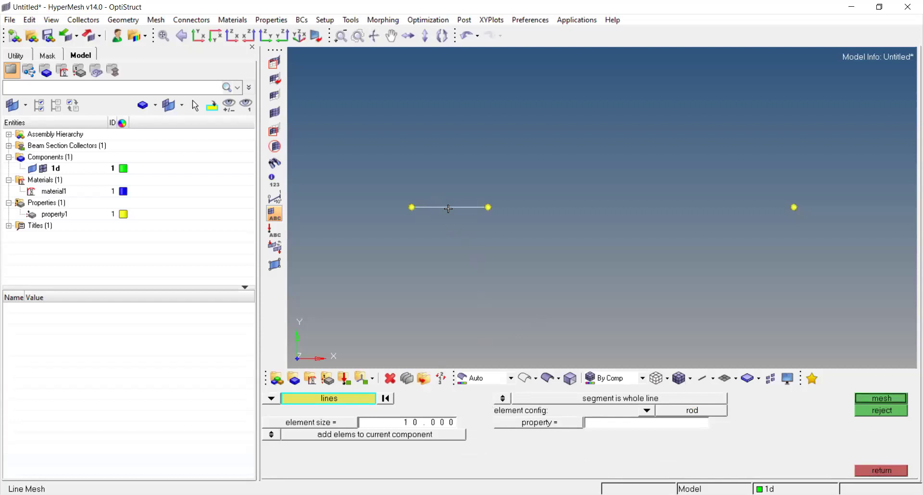
pyautogui.click(883, 398)
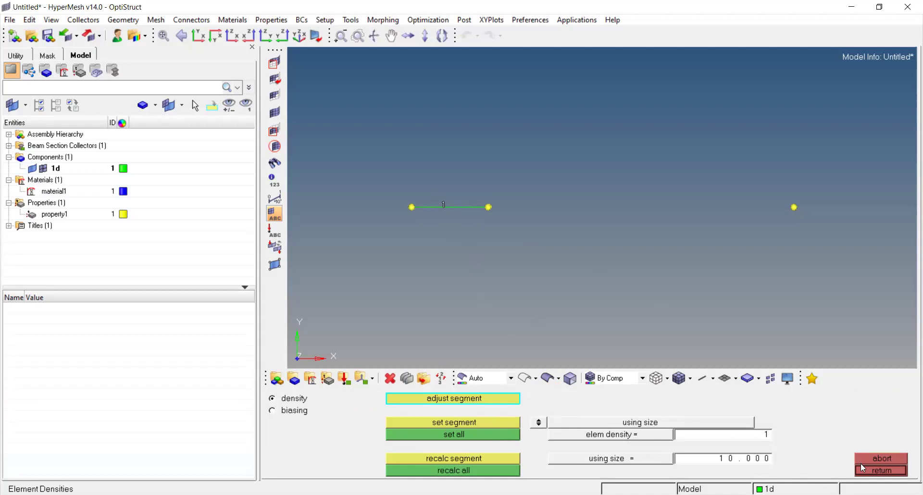
pyautogui.click(871, 470)
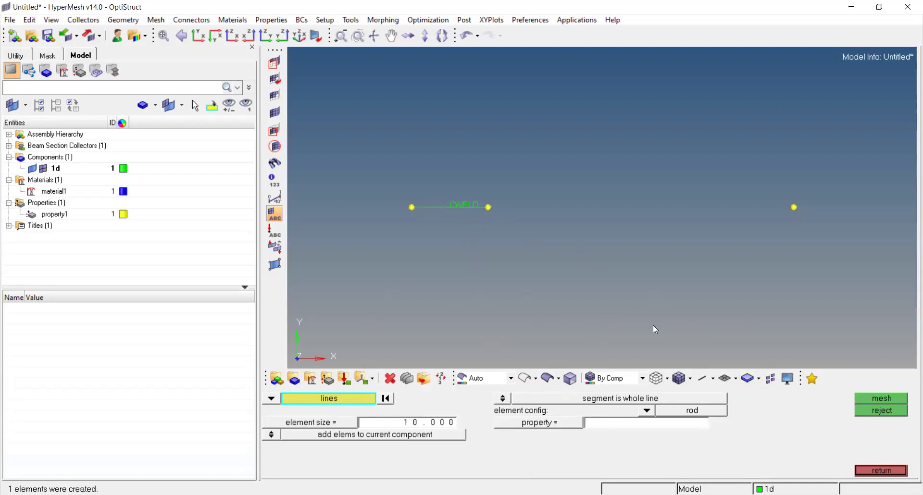
# - Show the rod element in the 1D Detailed Element Representation
pyautogui.click(702, 381)
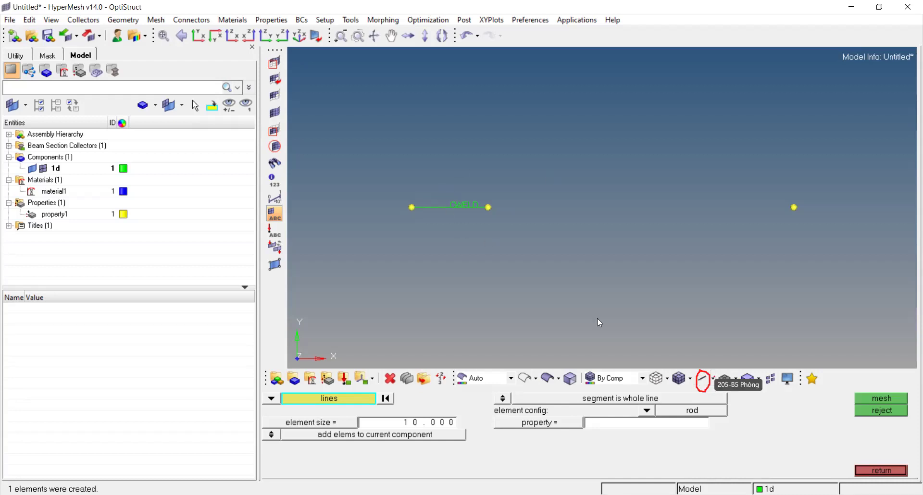
pyautogui.click(714, 380)
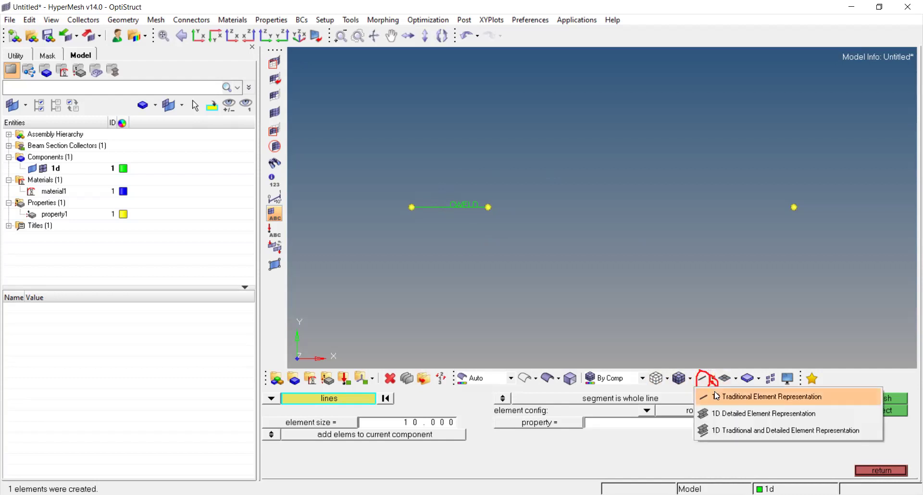
pyautogui.click(715, 414)
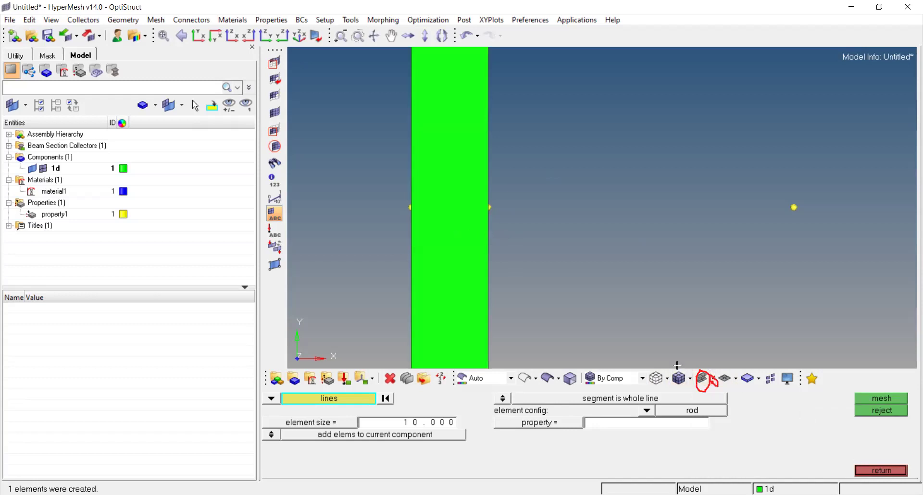
# - Discard the line mesh and mesh the line again with rod elements at size 10, keeping the detailed 1D representation
pyautogui.click(701, 378)
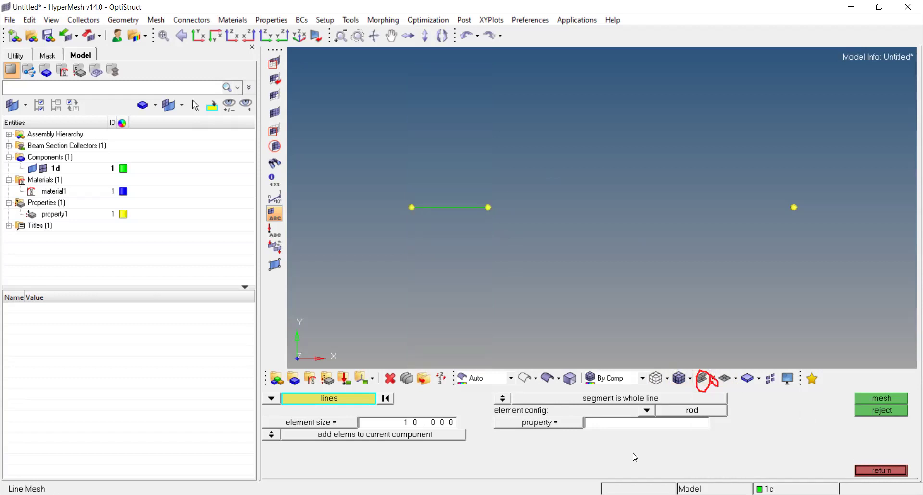
pyautogui.click(715, 380)
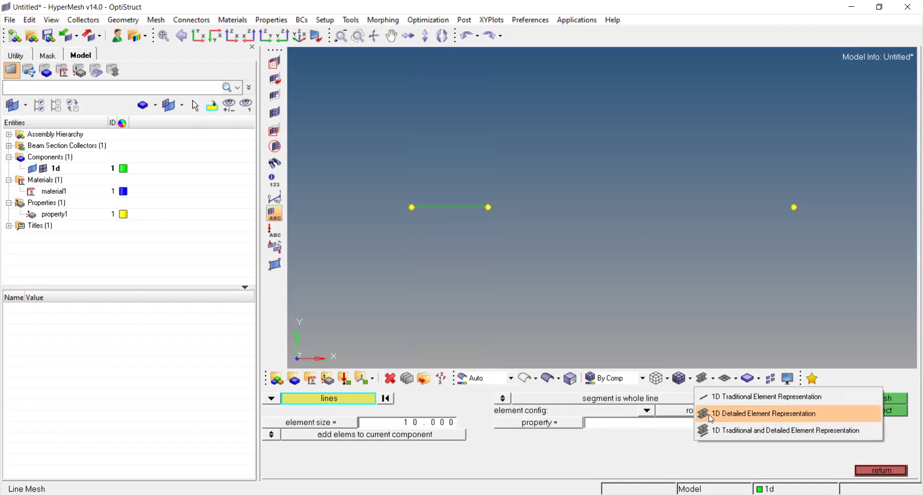
pyautogui.click(709, 414)
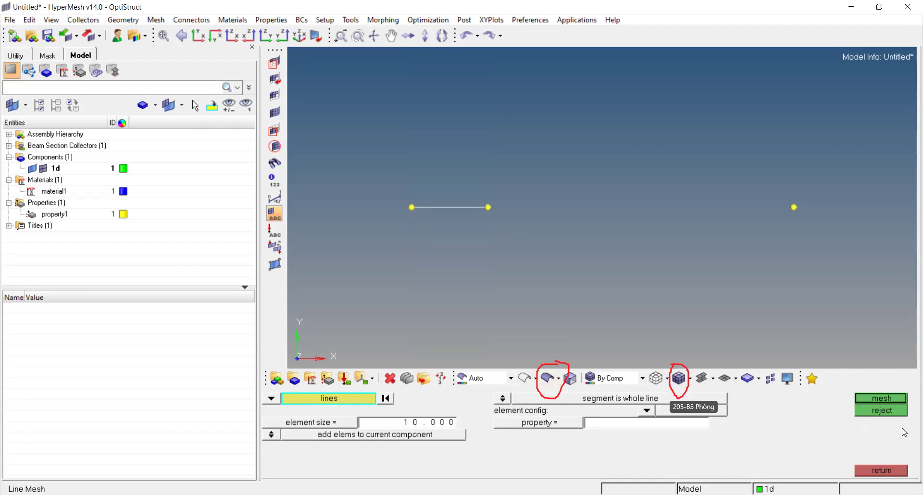
pyautogui.click(890, 398)
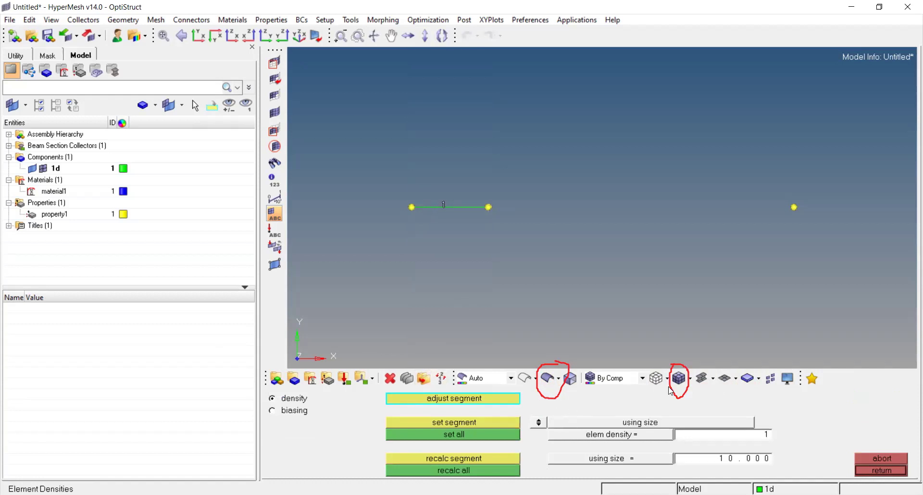
pyautogui.click(890, 469)
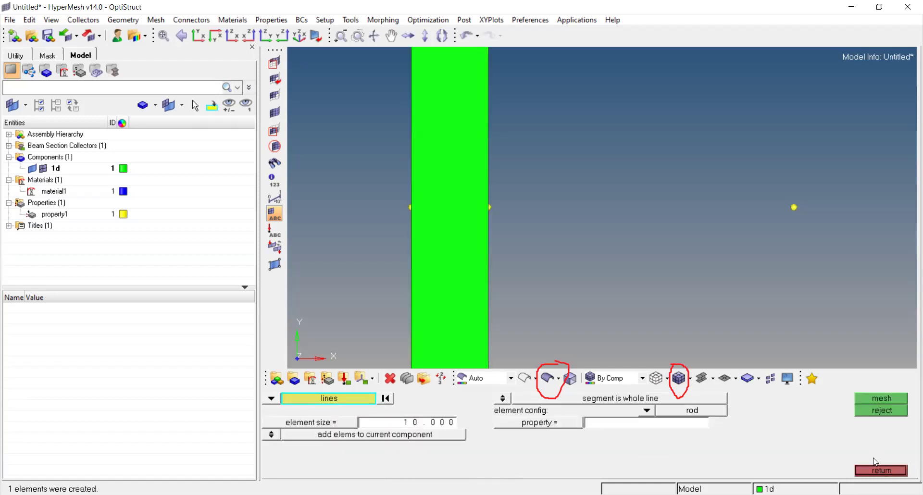
pyautogui.click(875, 470)
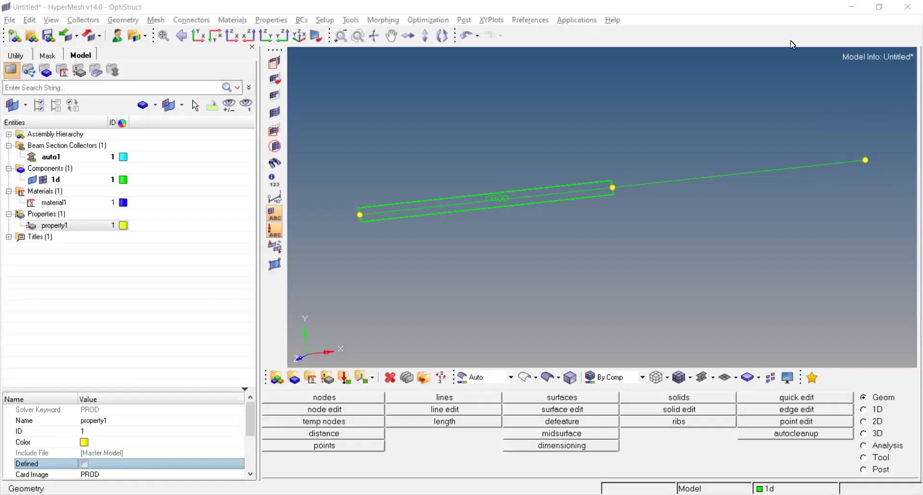
# - Display the meshed rod as Shaded Elements and Feature Lines and view its cross-section in 3D
pyautogui.click(559, 378)
pyautogui.click(591, 396)
pyautogui.keyDown('ctrl'); pyautogui.moveTo(574, 187); pyautogui.dragTo(554, 248); pyautogui.keyUp('ctrl')
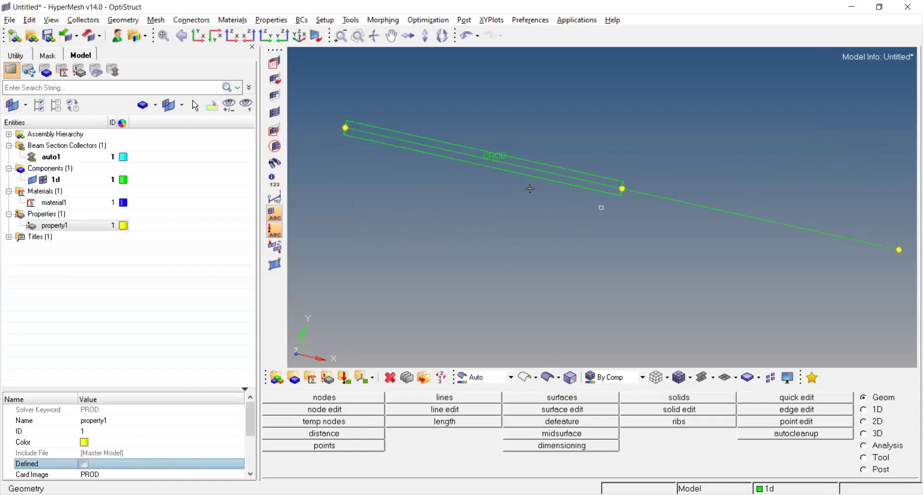
pyautogui.keyDown('ctrl'); pyautogui.moveTo(345, 143); pyautogui.dragTo(349, 162); pyautogui.keyUp('ctrl')
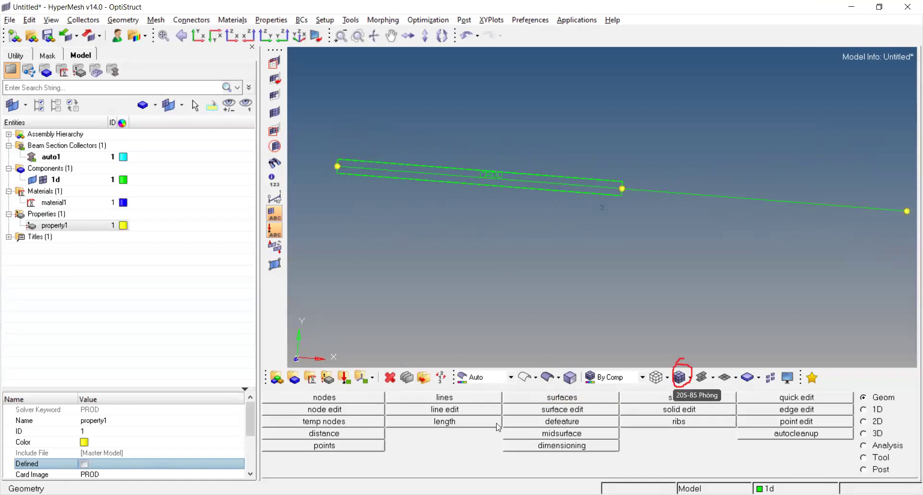
pyautogui.click(690, 378)
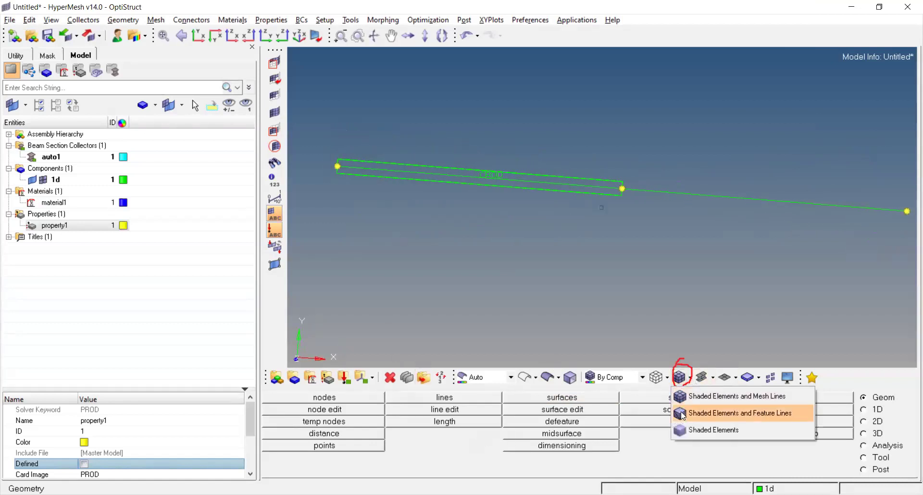
pyautogui.click(680, 417)
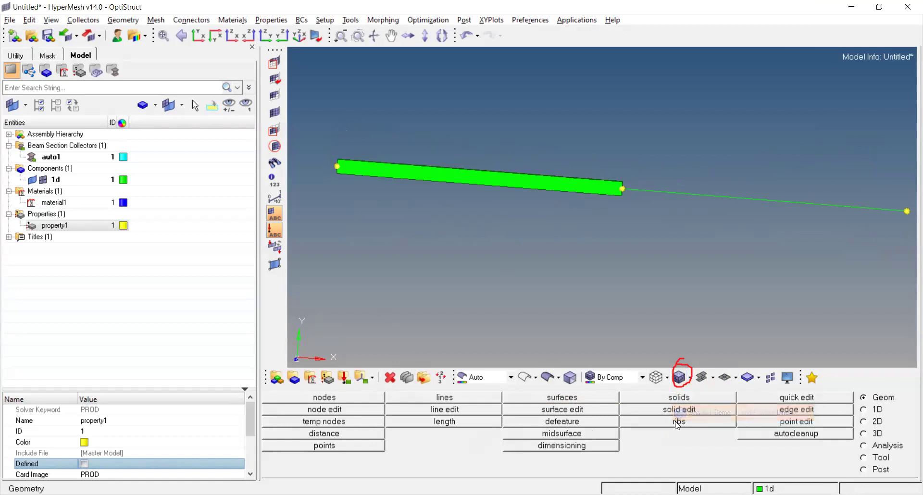
pyautogui.keyDown('ctrl'); pyautogui.moveTo(565, 169); pyautogui.dragTo(323, 330); pyautogui.keyUp('ctrl')
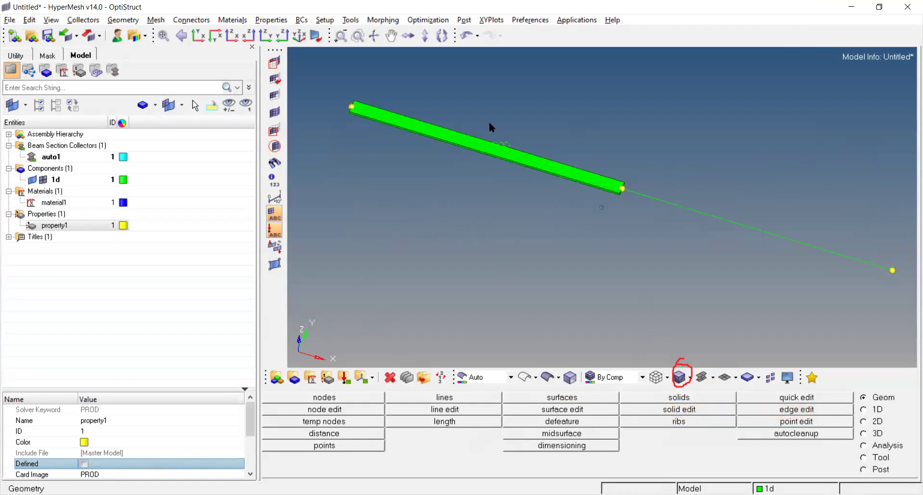